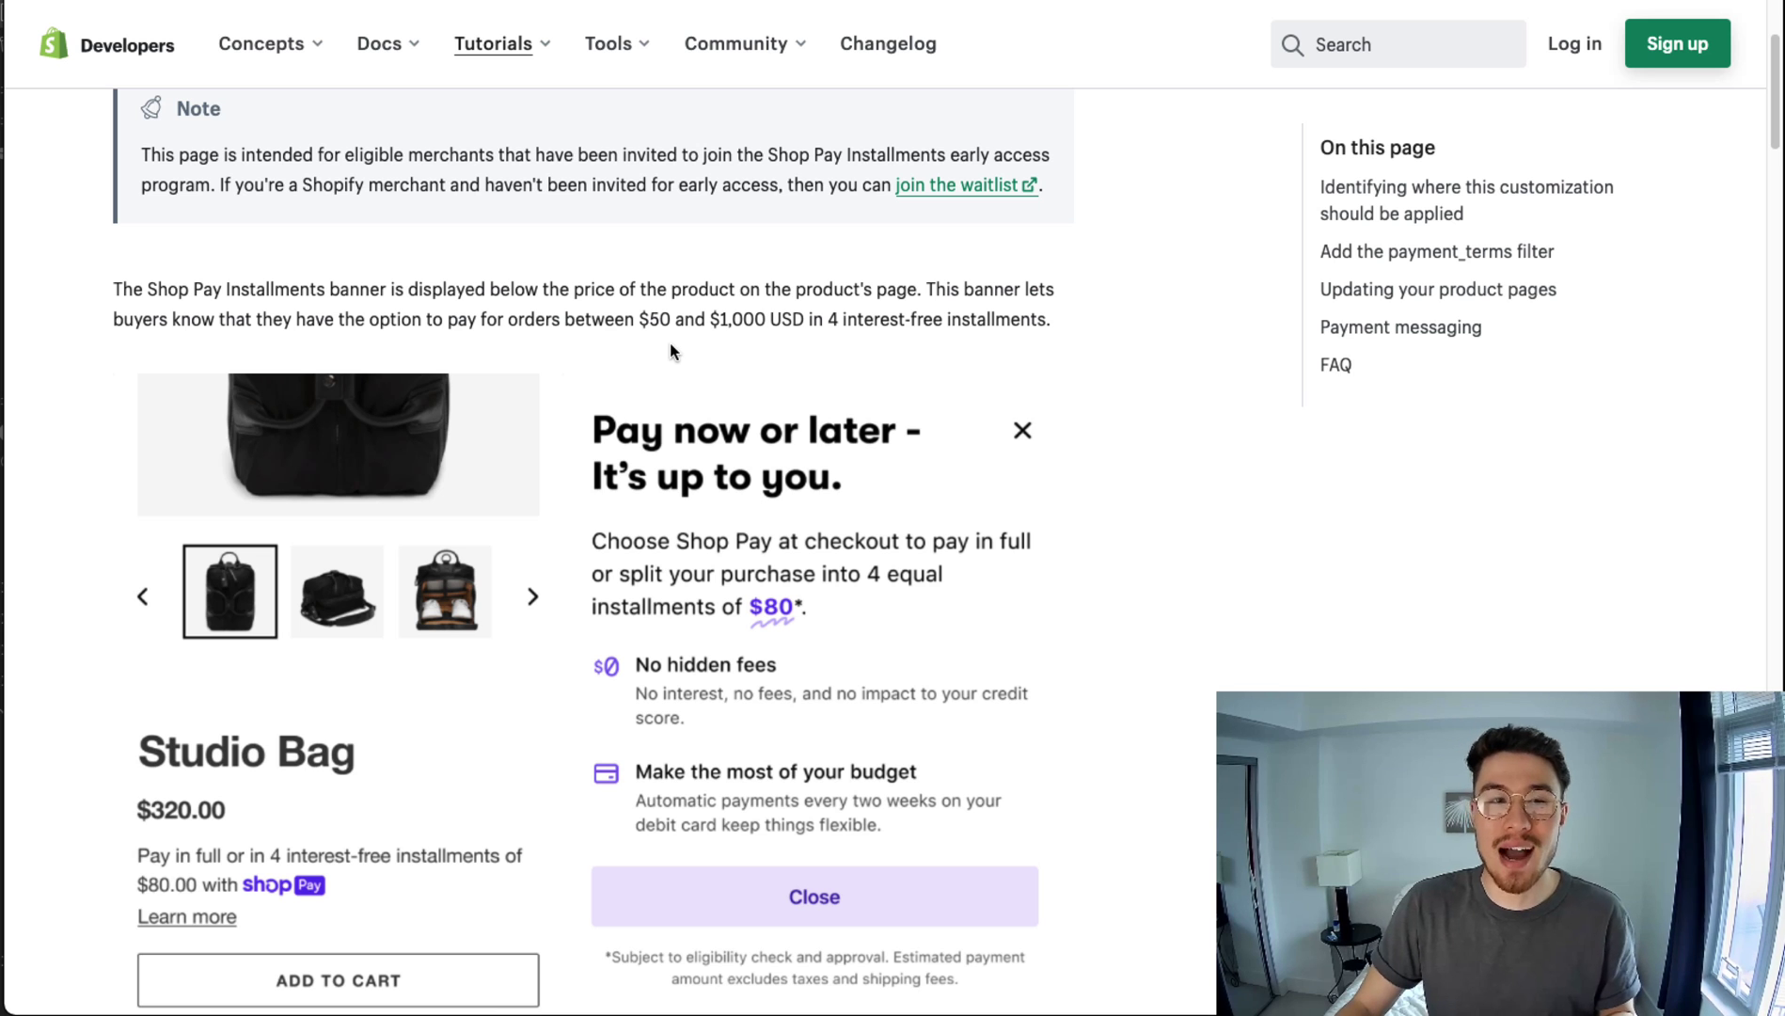
# - Read the Shop Pay Installments article's banner price range, installments and eligibility details
pyautogui.moveTo(500, 288); pyautogui.dragTo(814, 320)
pyautogui.scroll(3, 913, 338)
pyautogui.scroll(-6, 913, 341)
pyautogui.scroll(-3, 918, 340)
pyautogui.scroll(-8, 918, 339)
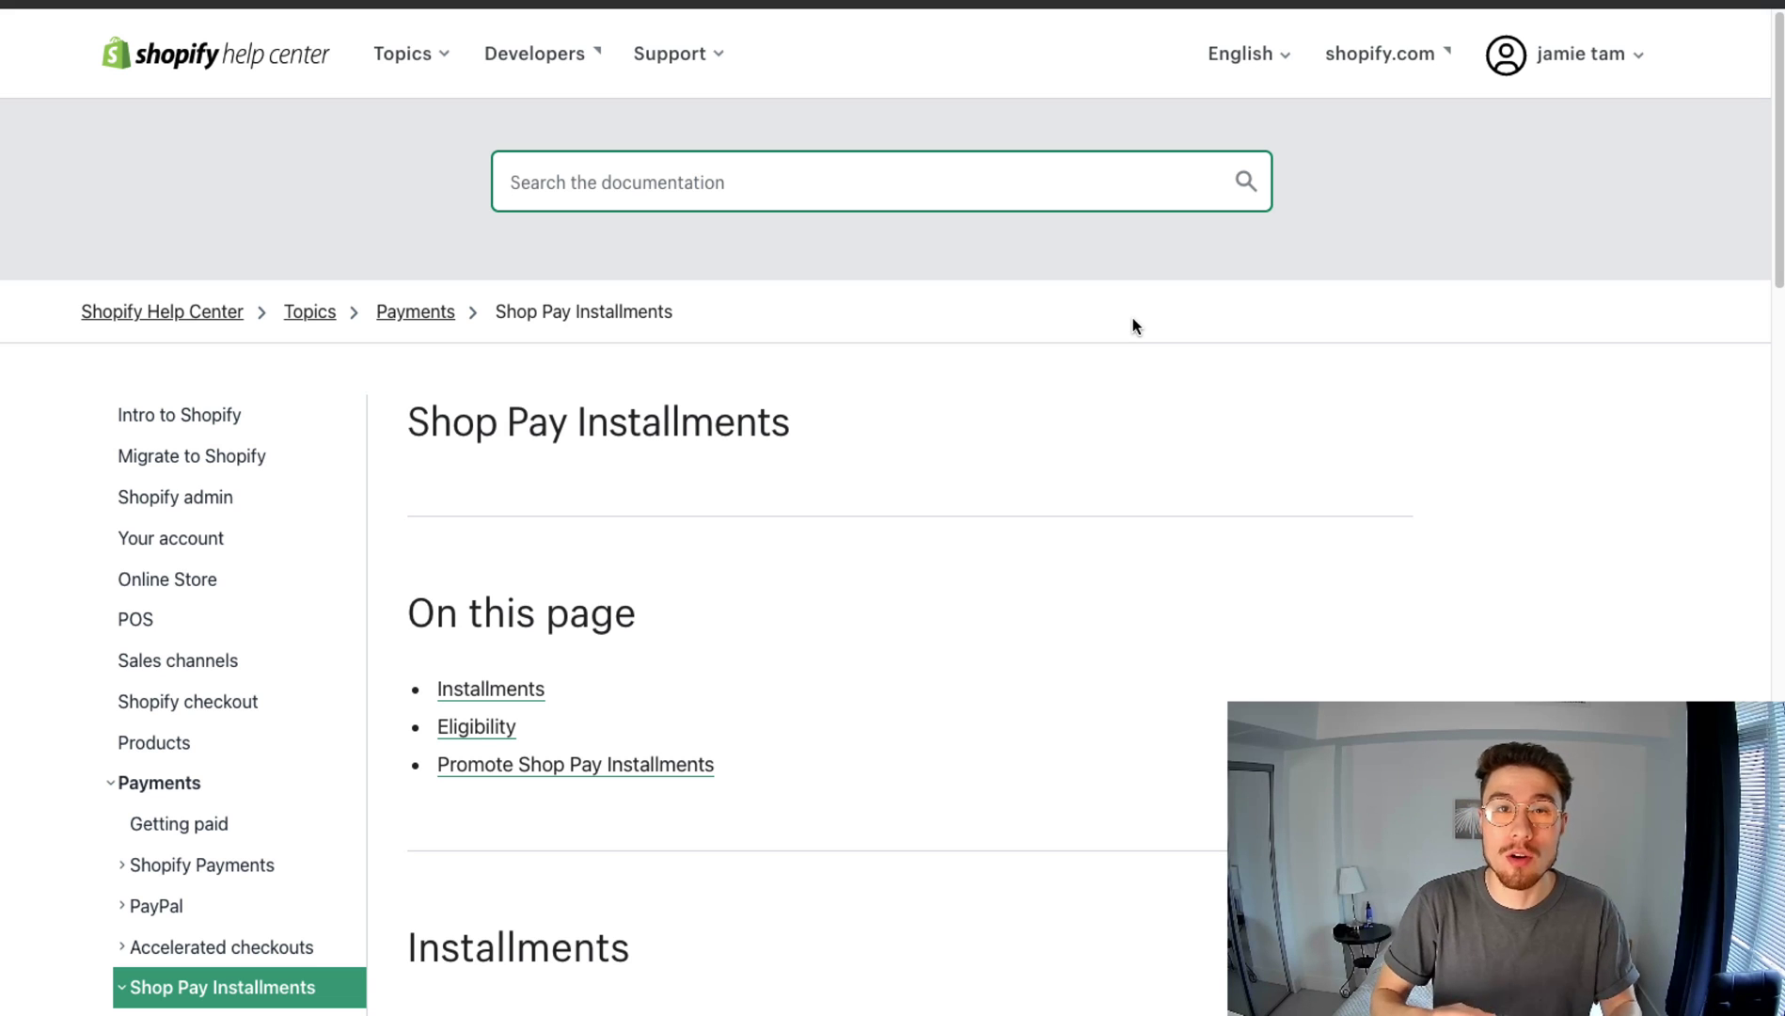
pyautogui.scroll(-1, 1123, 349)
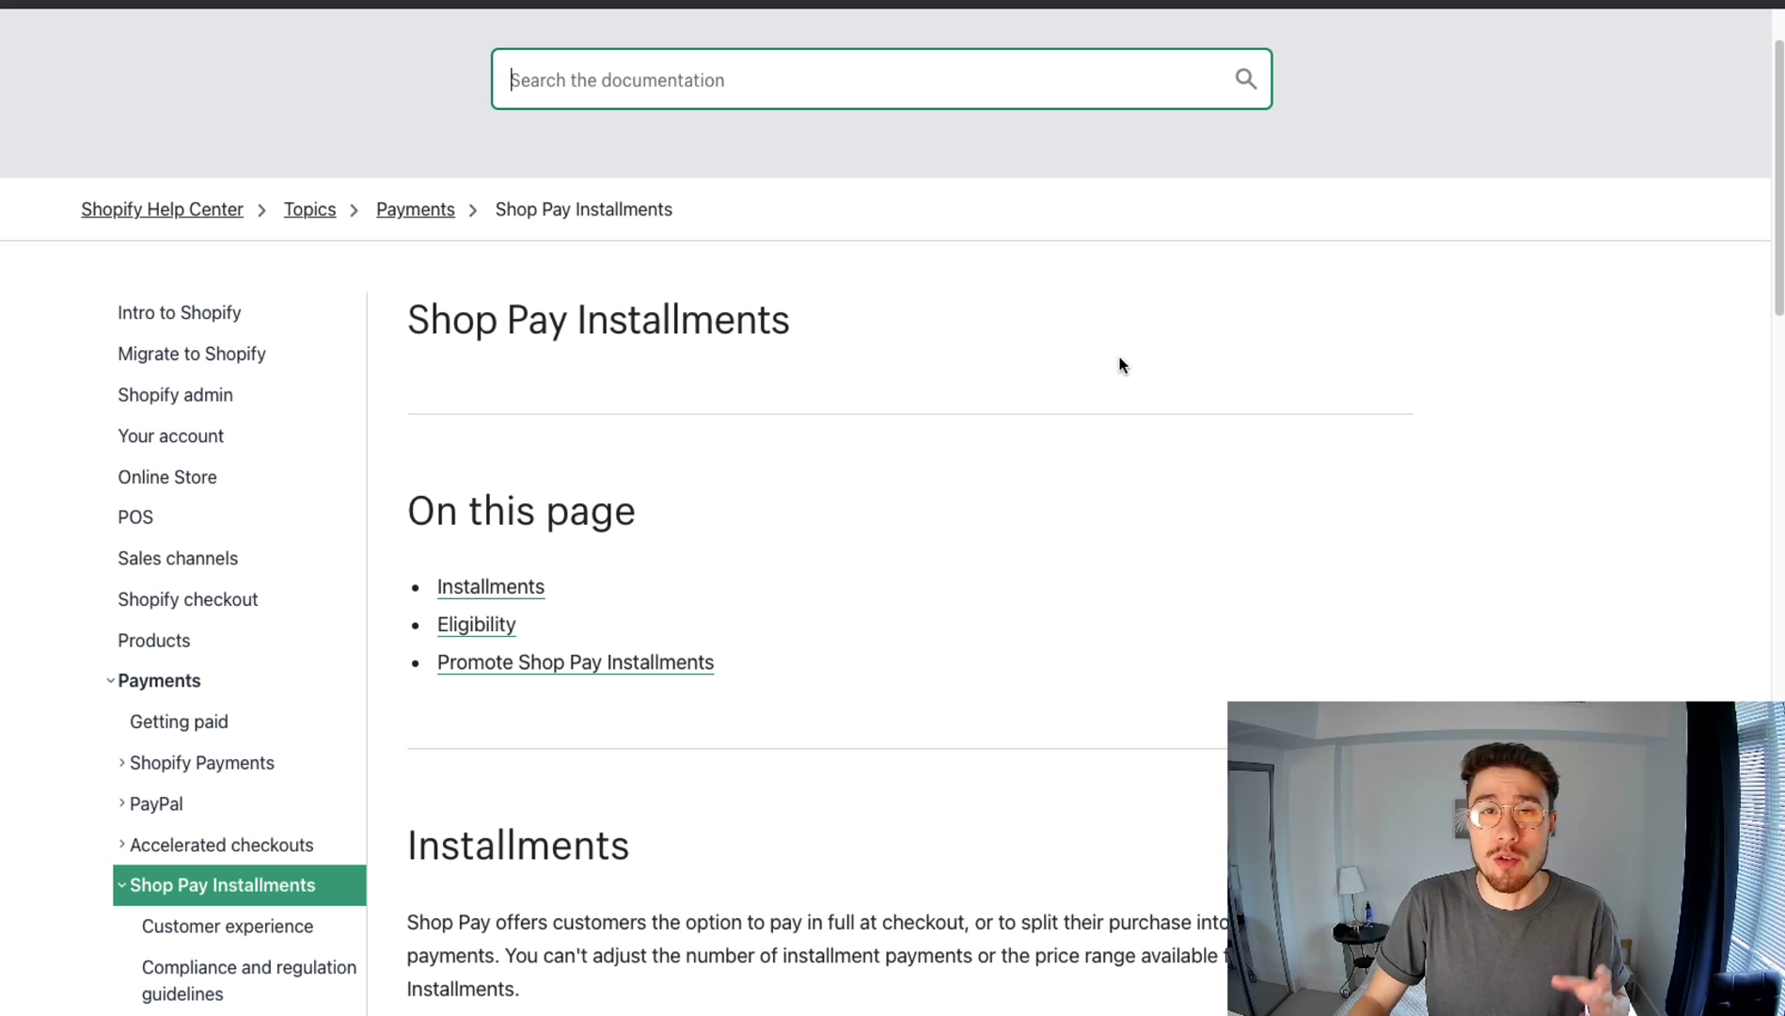
pyautogui.scroll(-4, 1091, 356)
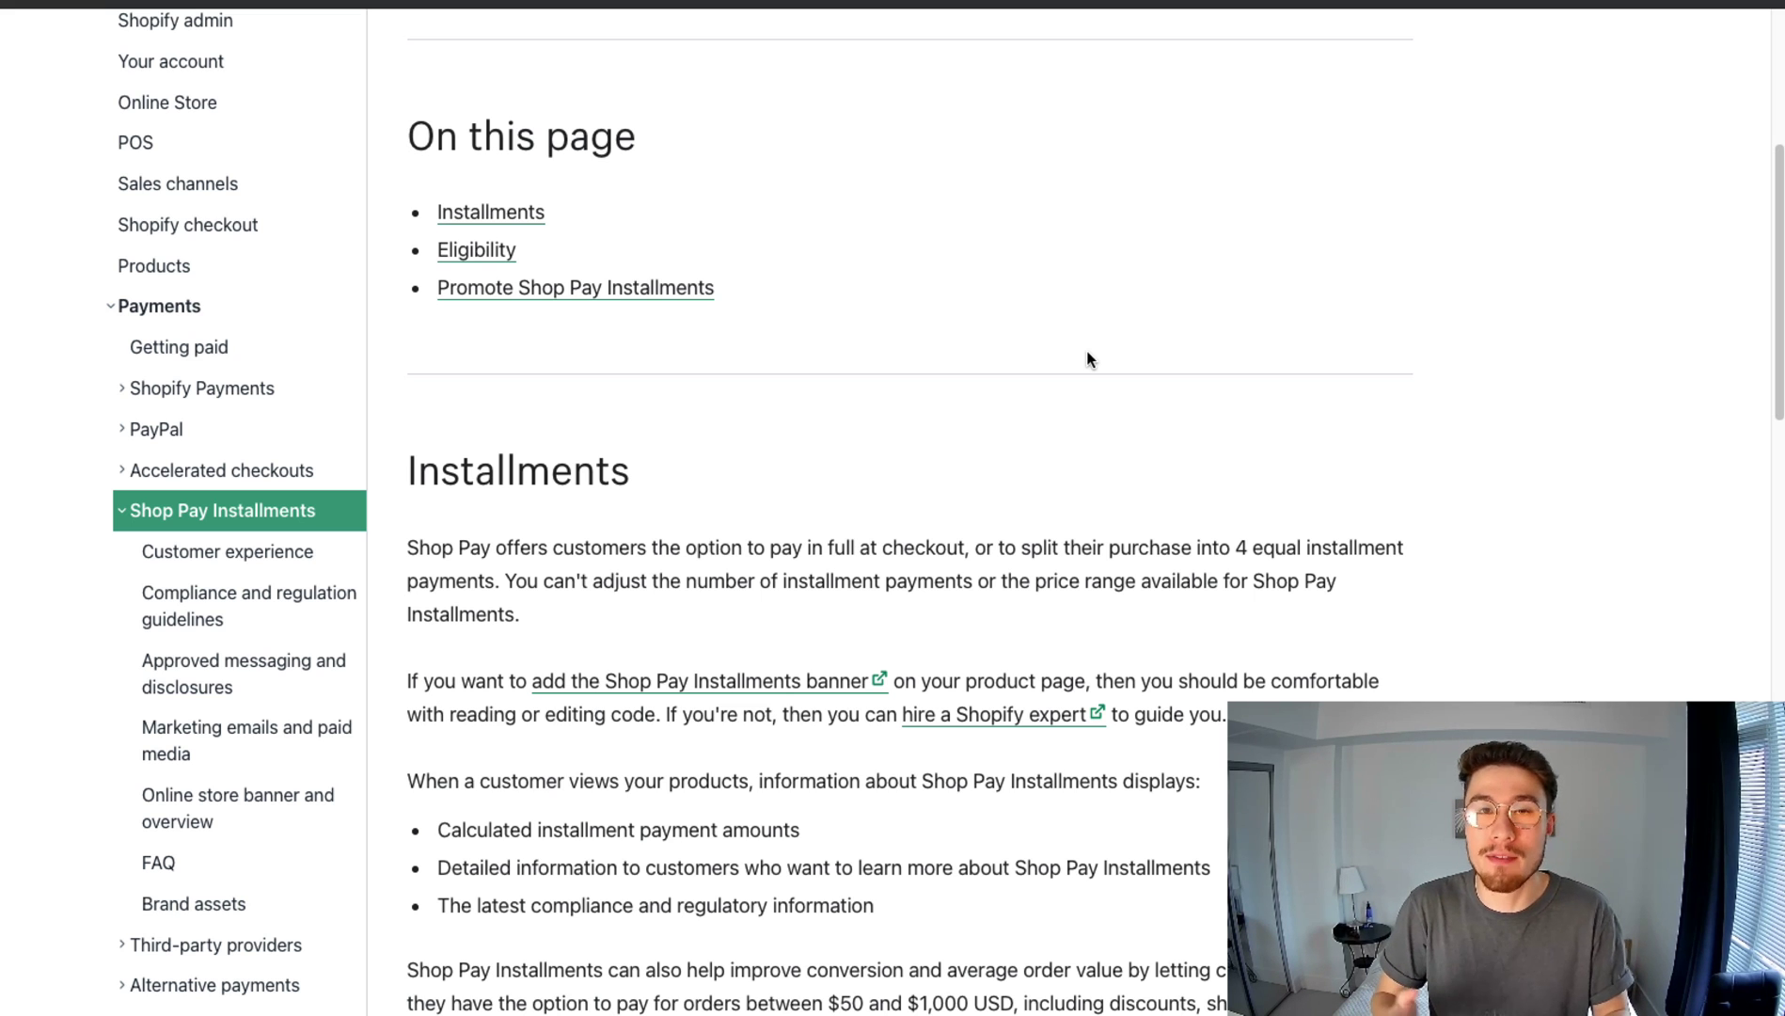
pyautogui.scroll(3, 1088, 360)
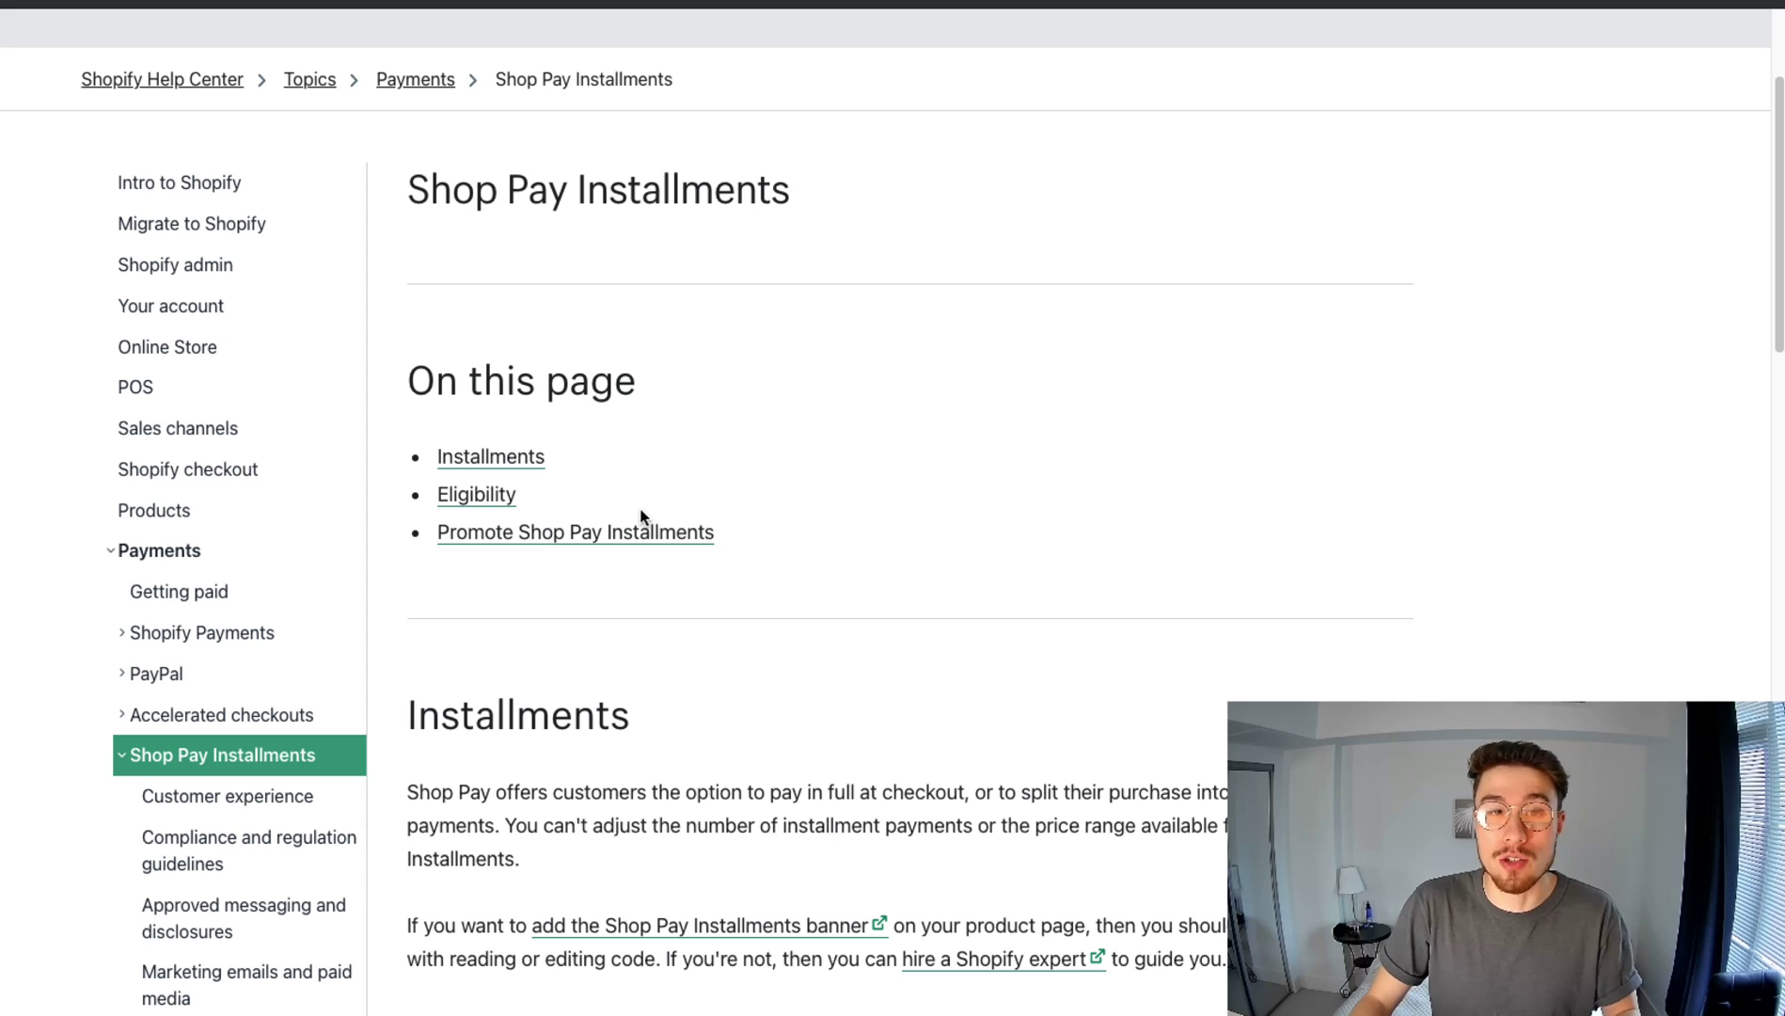
# - Follow Promote Shop Pay Installments to the banner tutorial and find the product-form.liquid payment_terms guidance
pyautogui.click(613, 533)
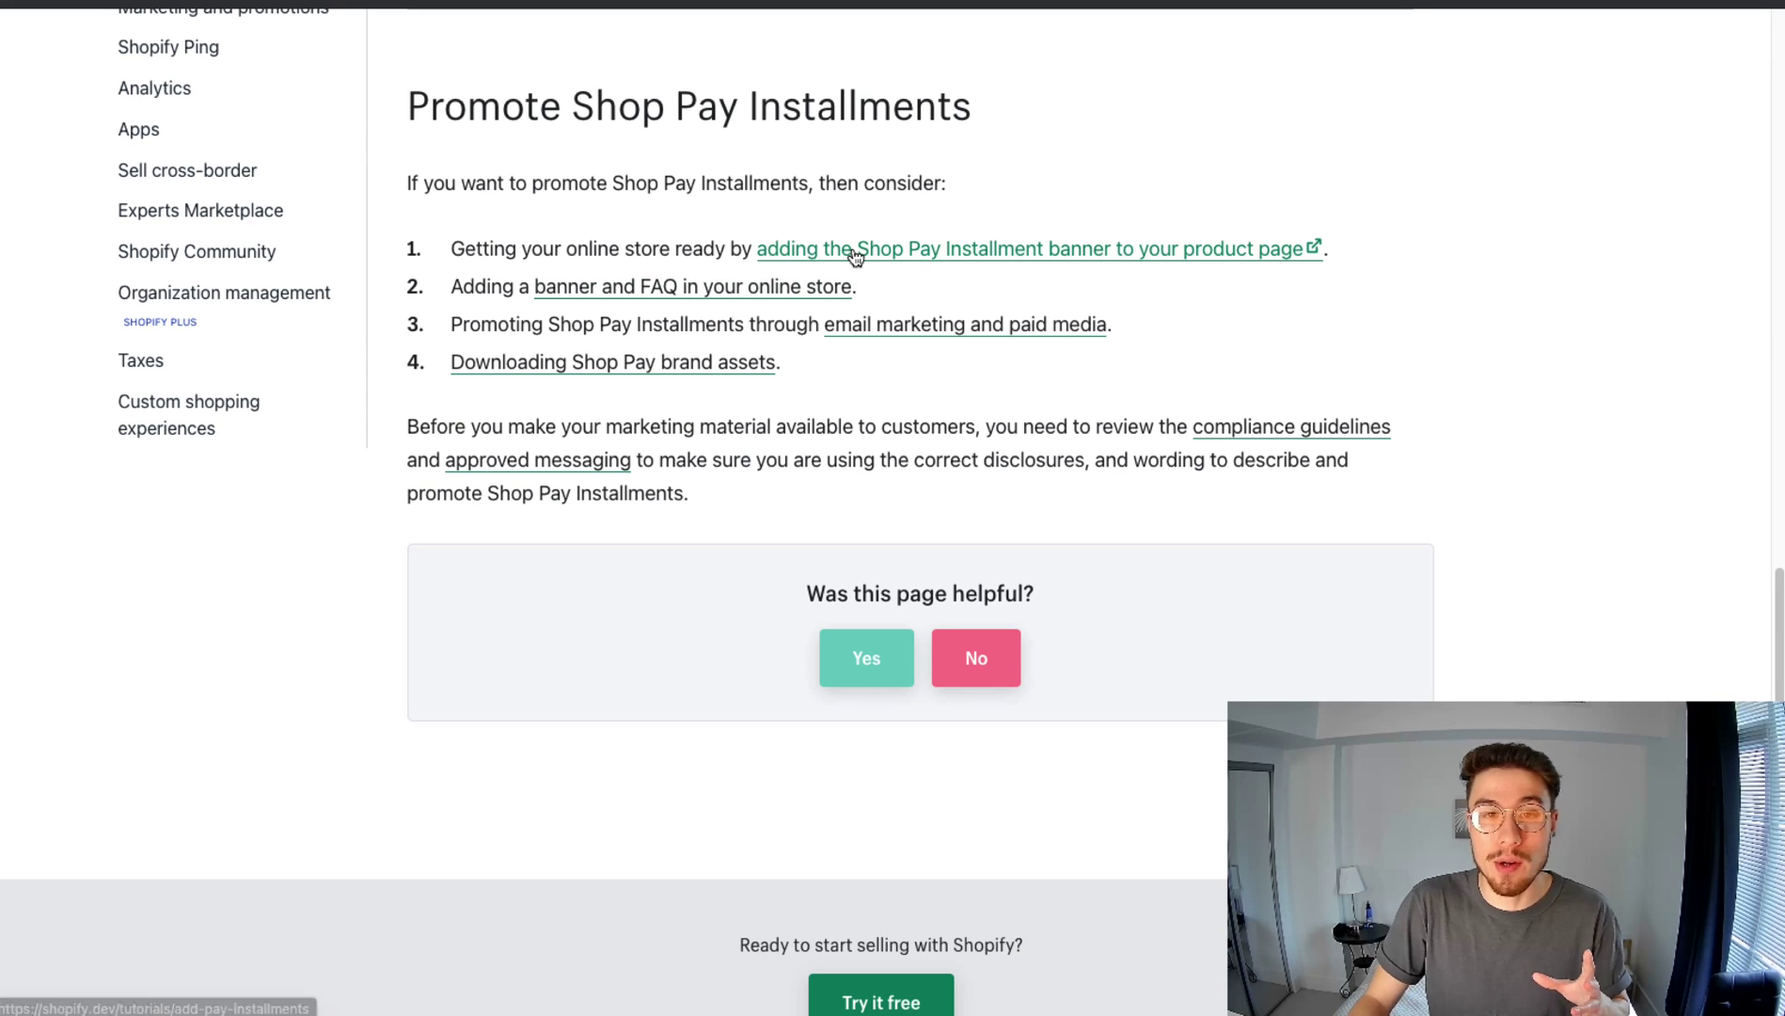
pyautogui.click(854, 252)
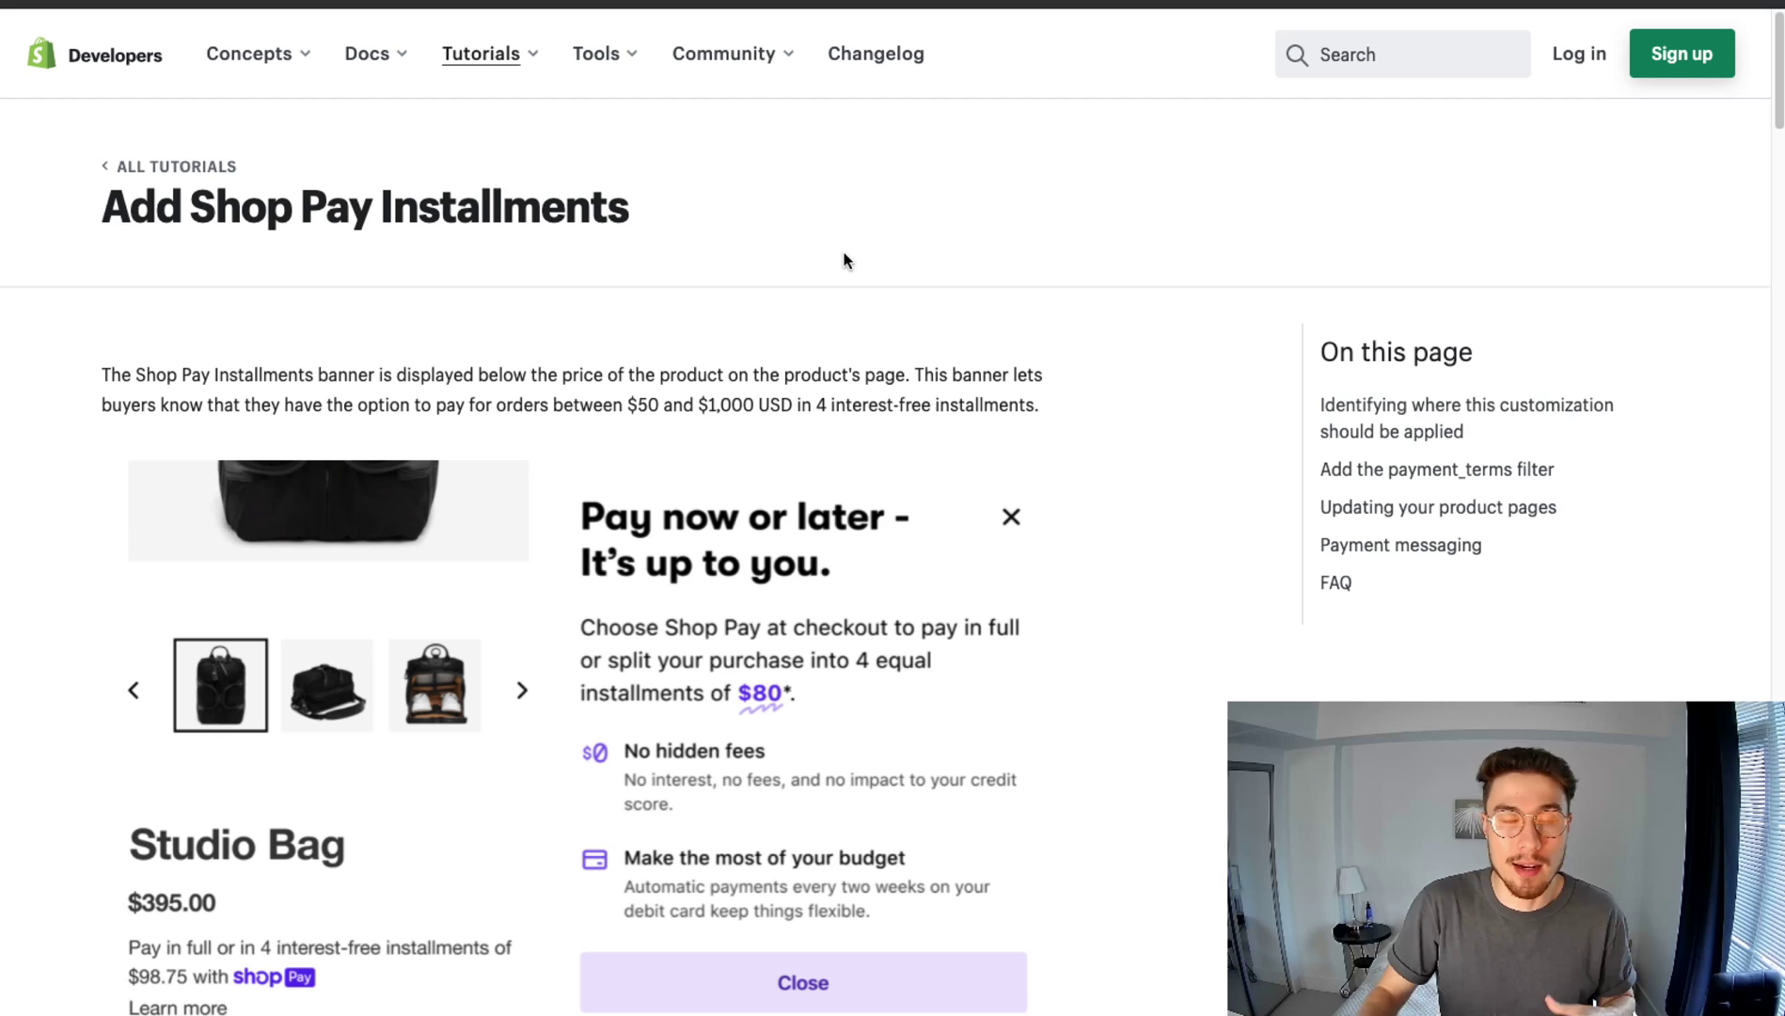
pyautogui.scroll(-10, 844, 261)
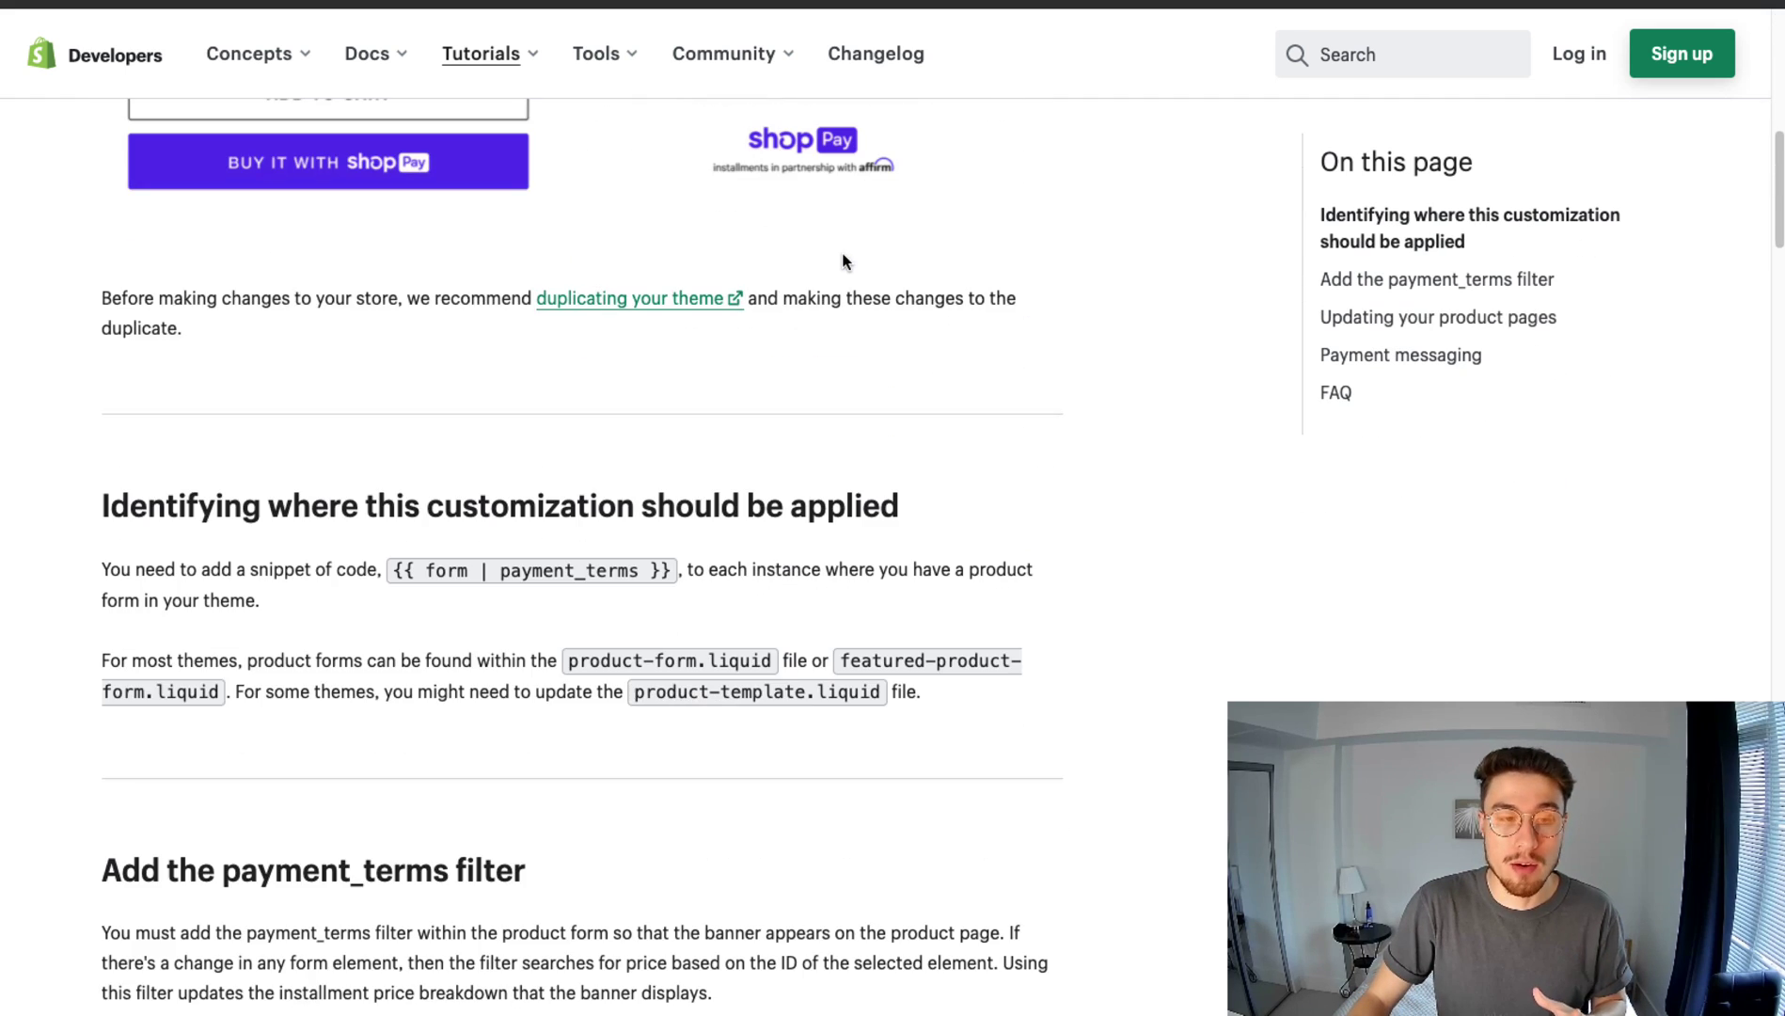
pyautogui.scroll(-1, 842, 261)
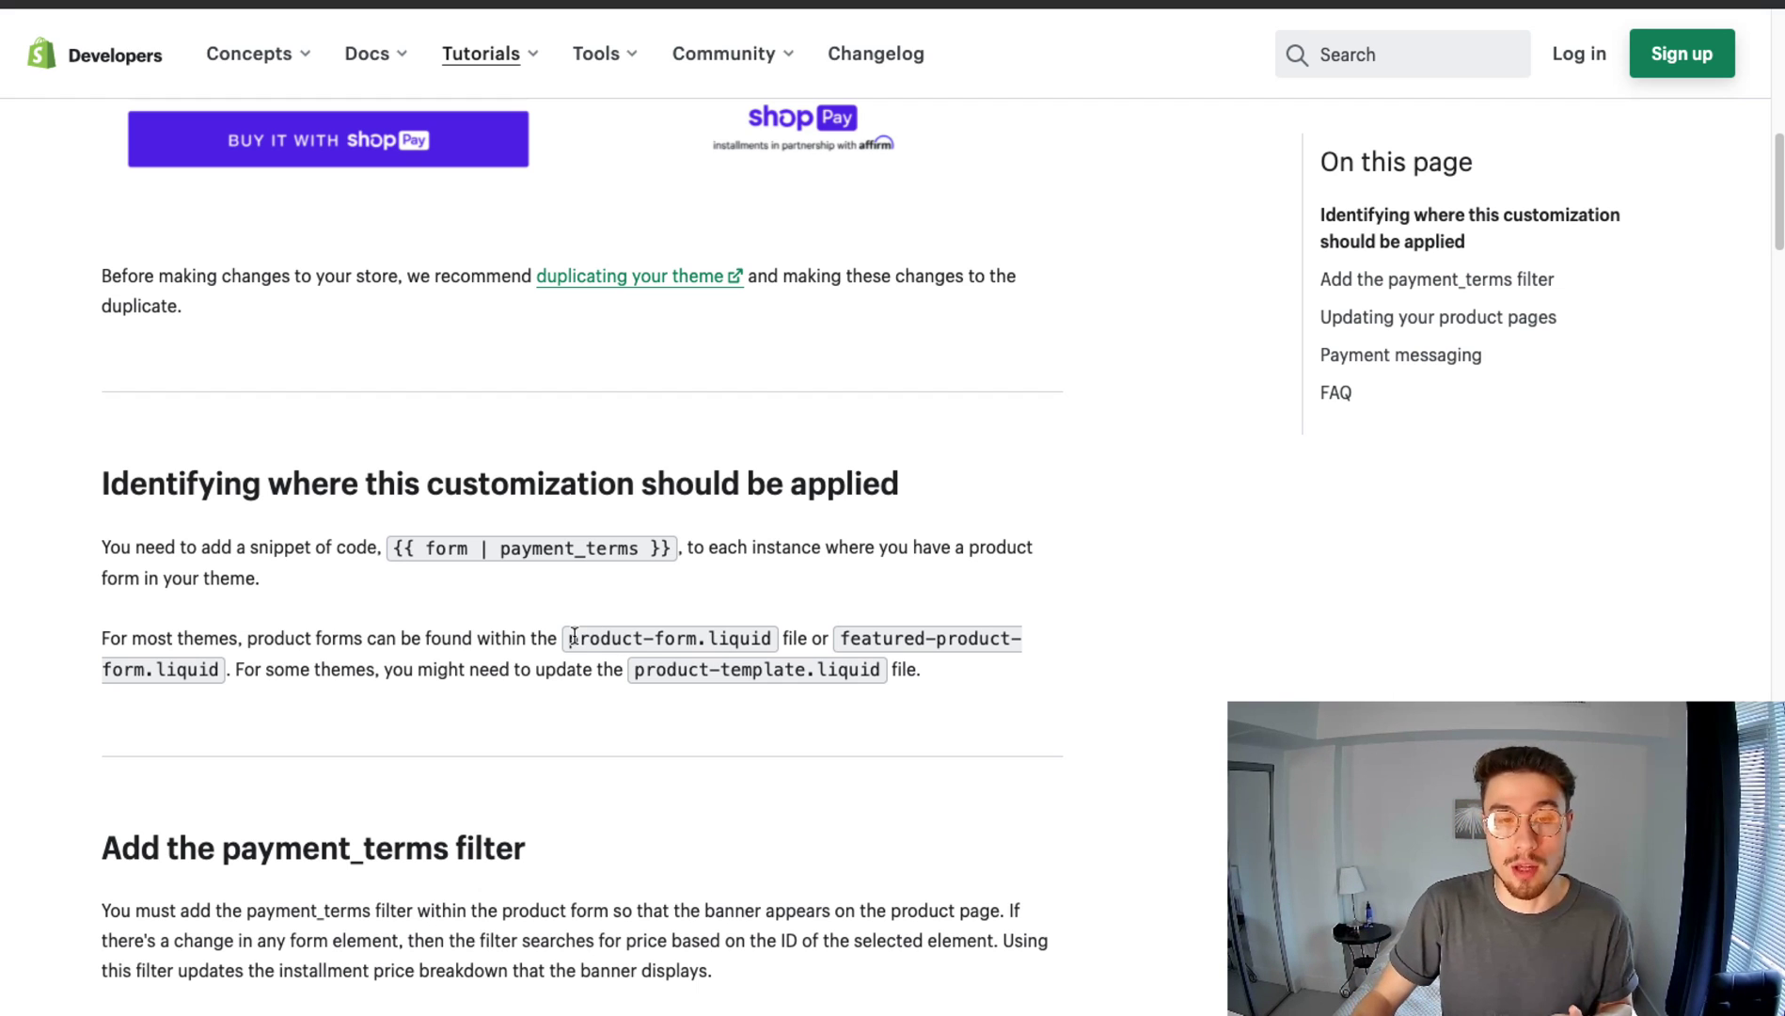
pyautogui.moveTo(578, 636); pyautogui.dragTo(613, 635)
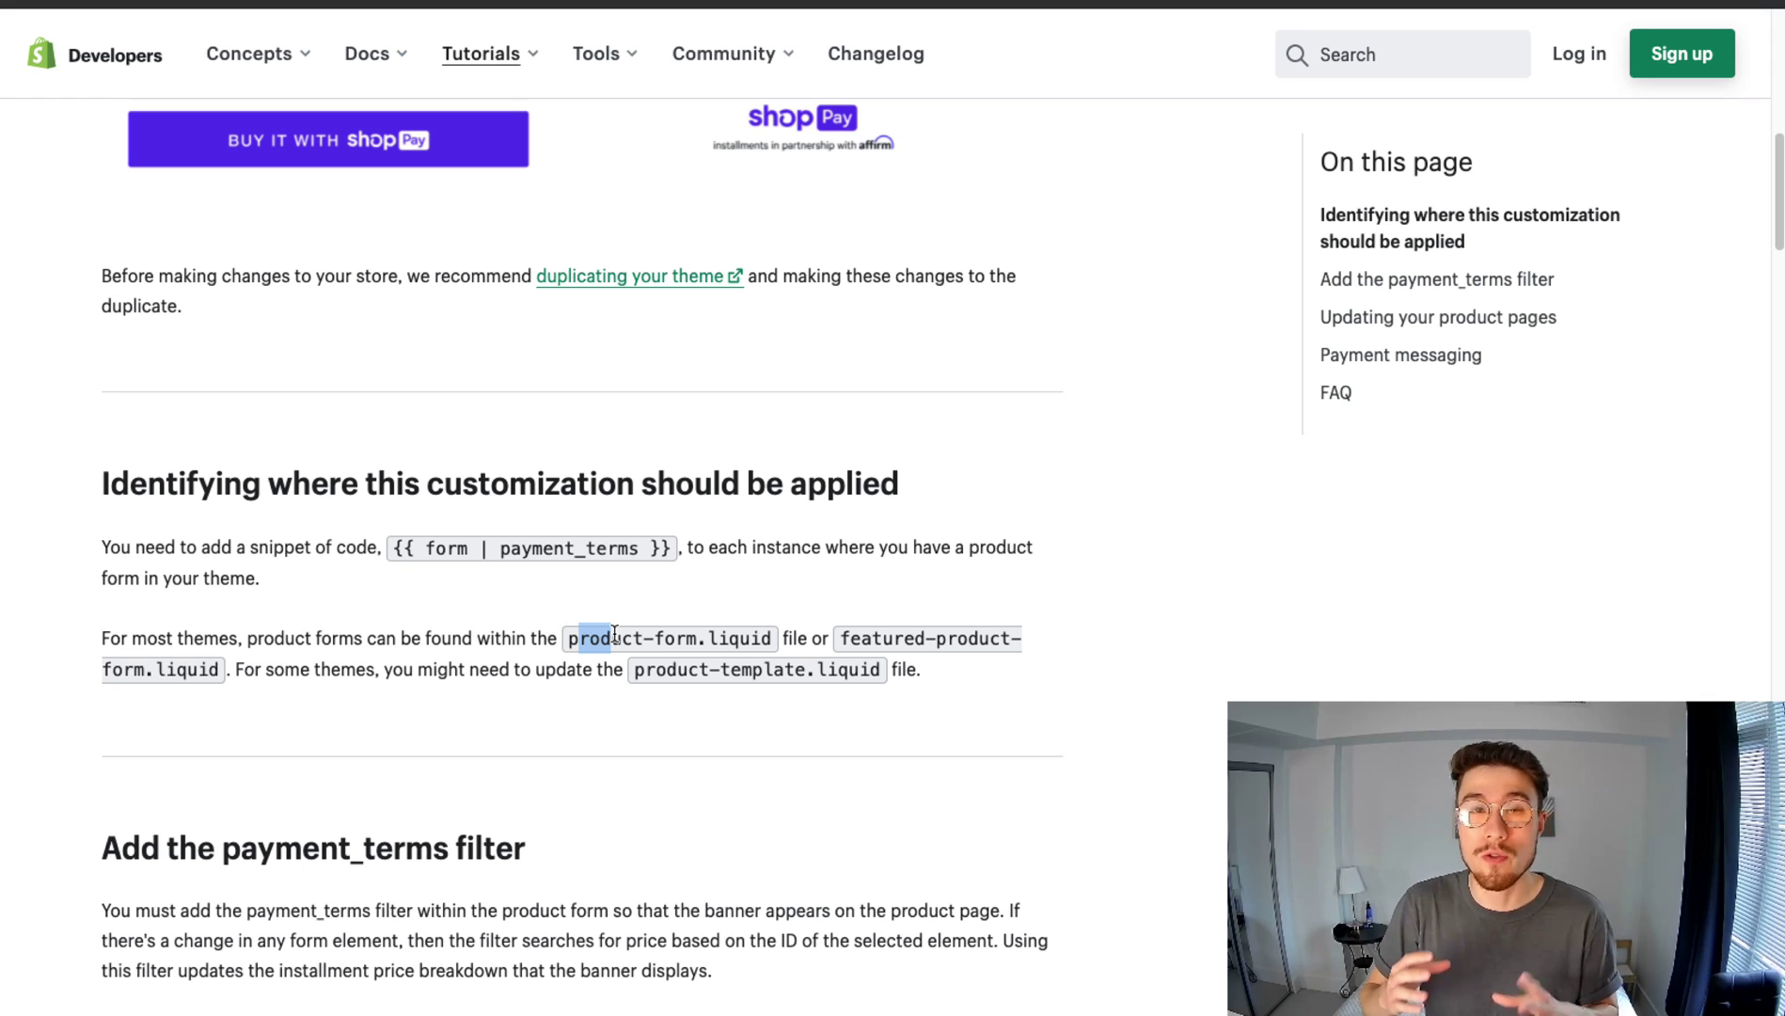
pyautogui.moveTo(425, 547); pyautogui.dragTo(626, 544)
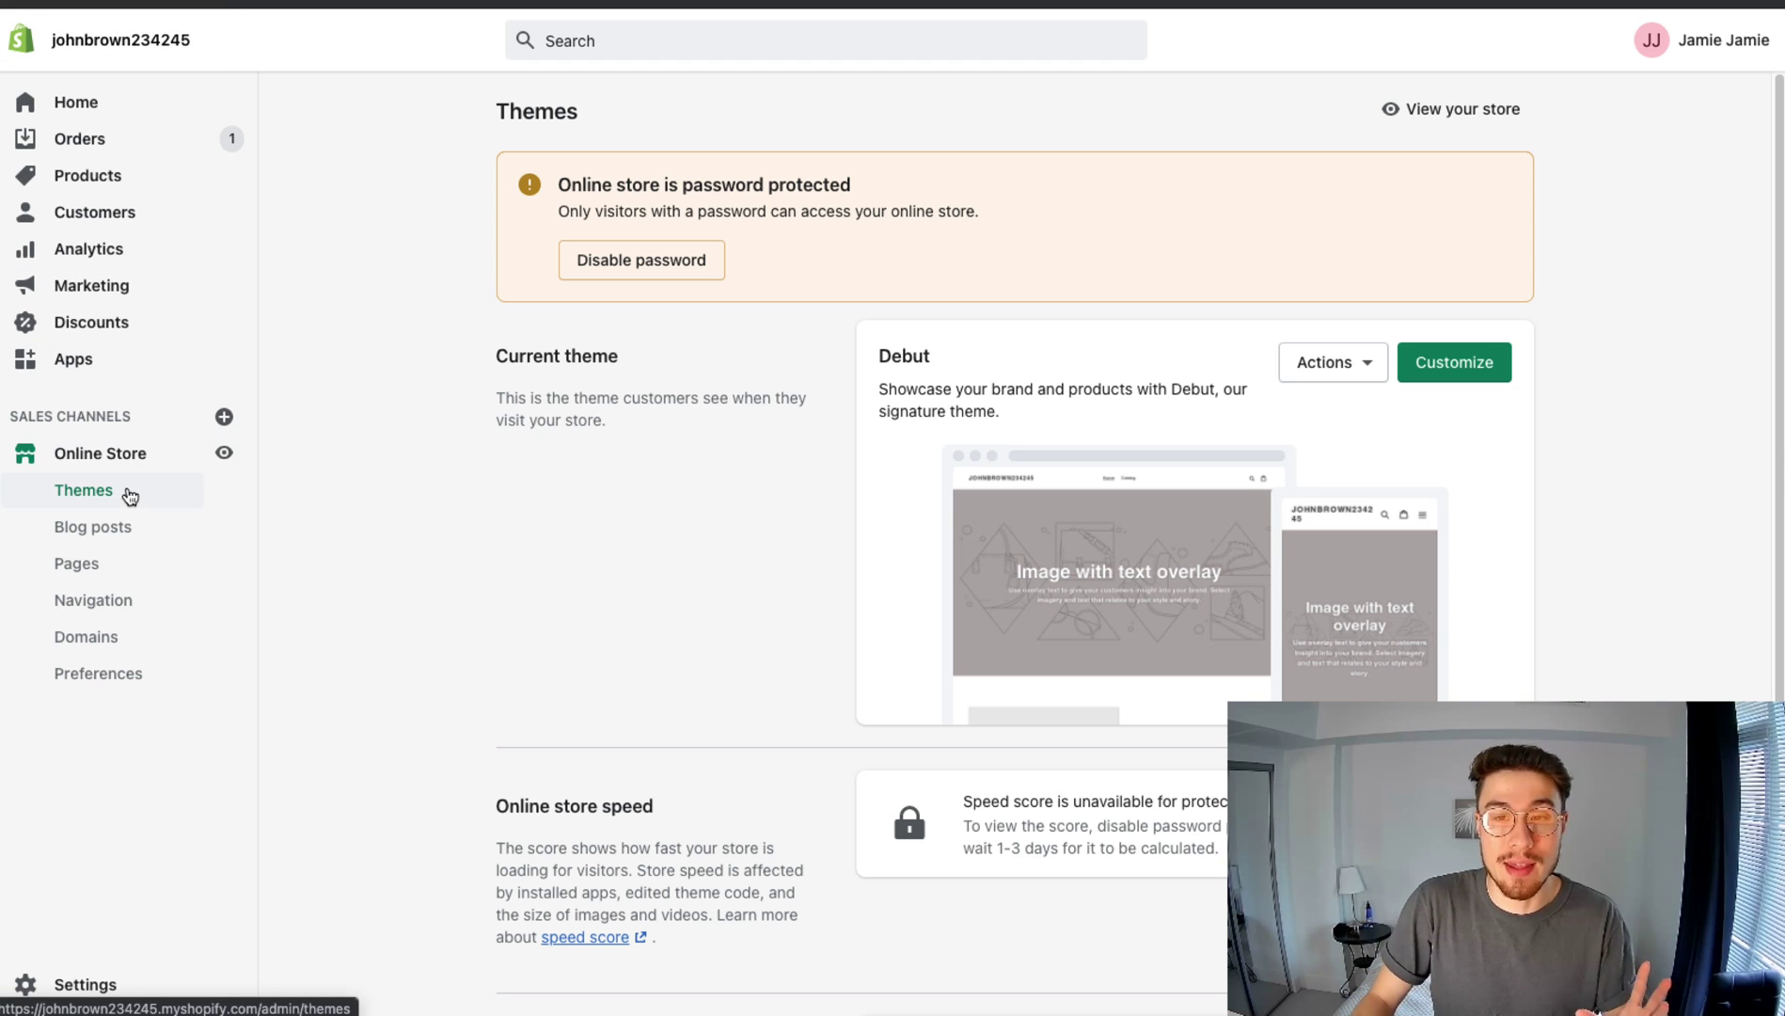
# - Duplicate the Debut theme from its Actions menu to create Copy of Debut
pyautogui.scroll(-1, 545, 454)
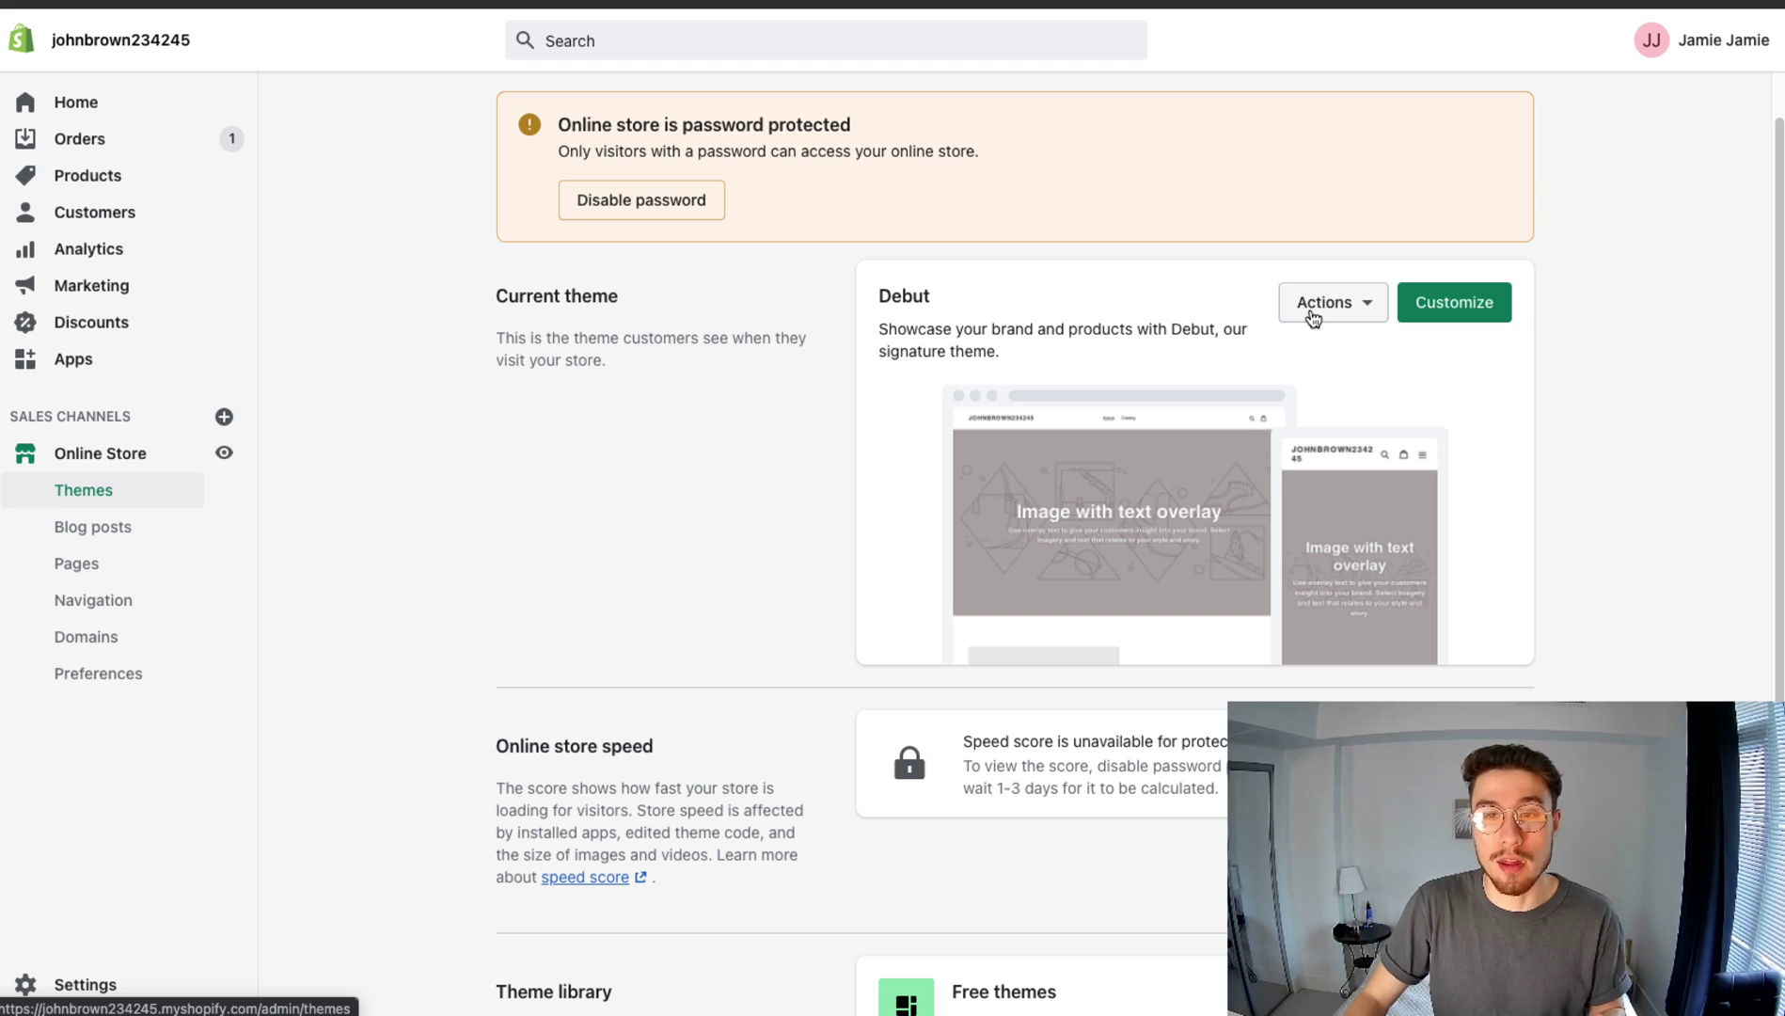
pyautogui.click(1314, 316)
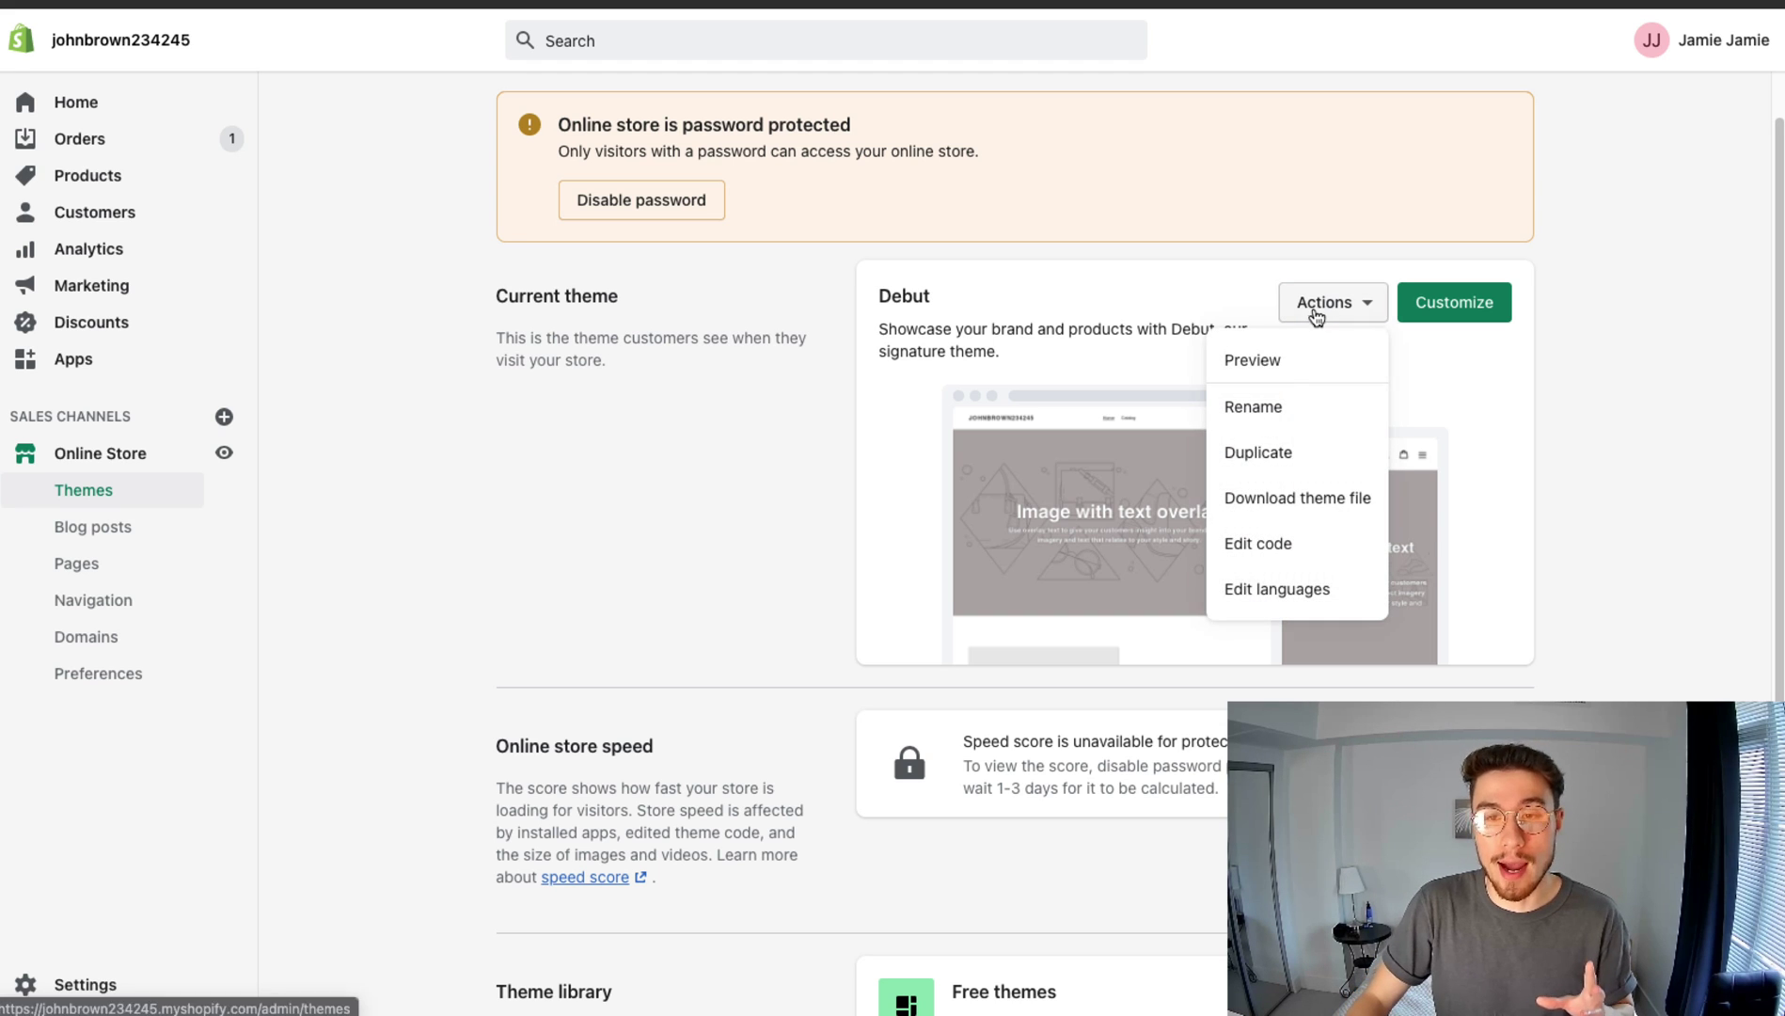
pyautogui.click(1293, 456)
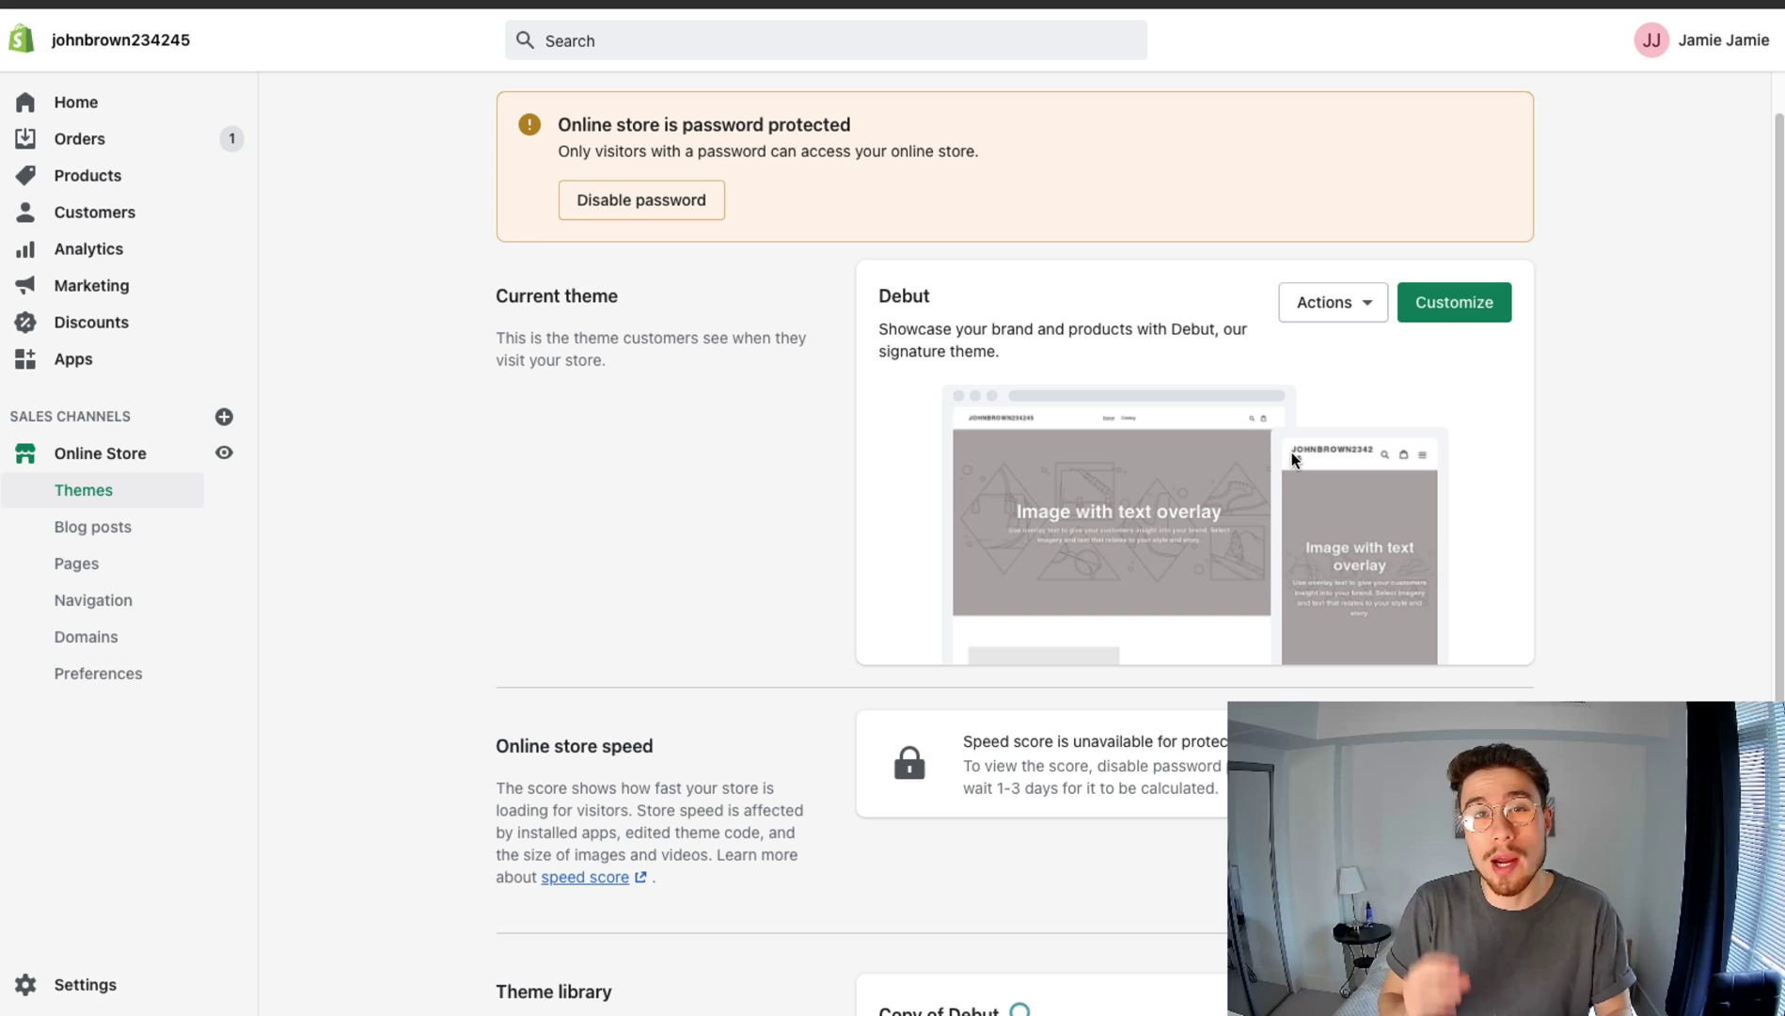
pyautogui.scroll(-2, 1291, 451)
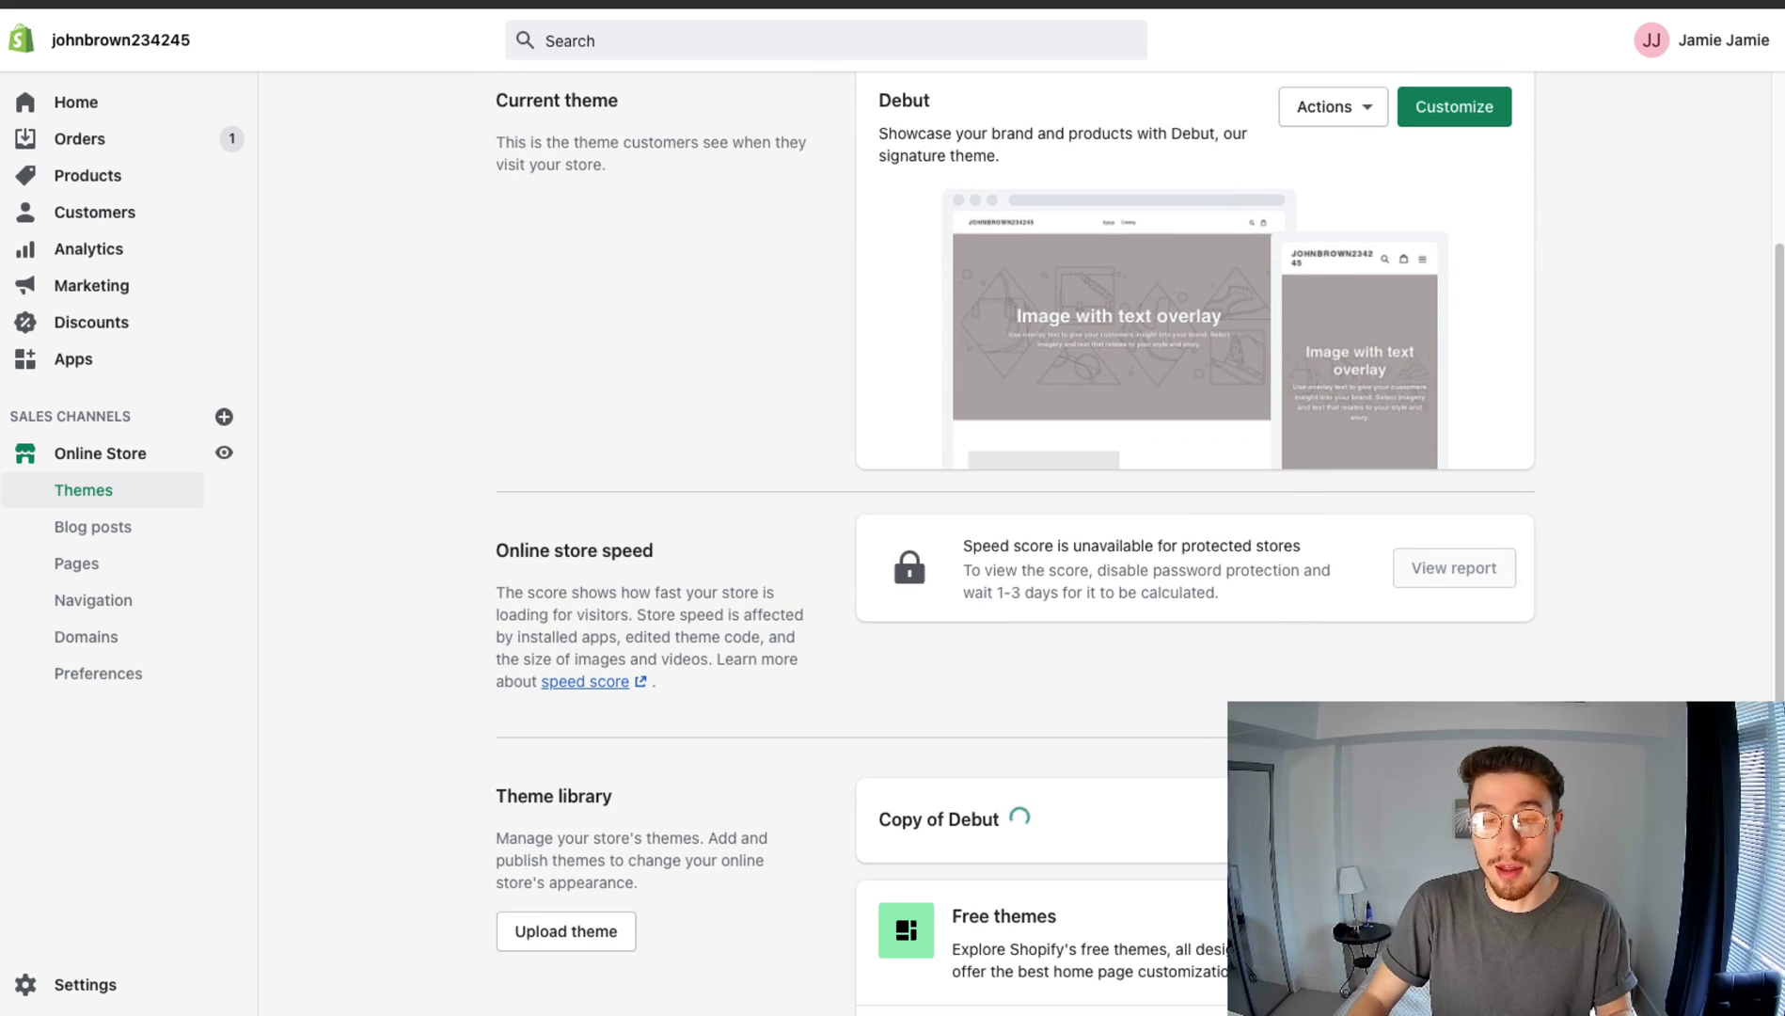
pyautogui.scroll(1, 1141, 542)
pyautogui.scroll(2, 1016, 413)
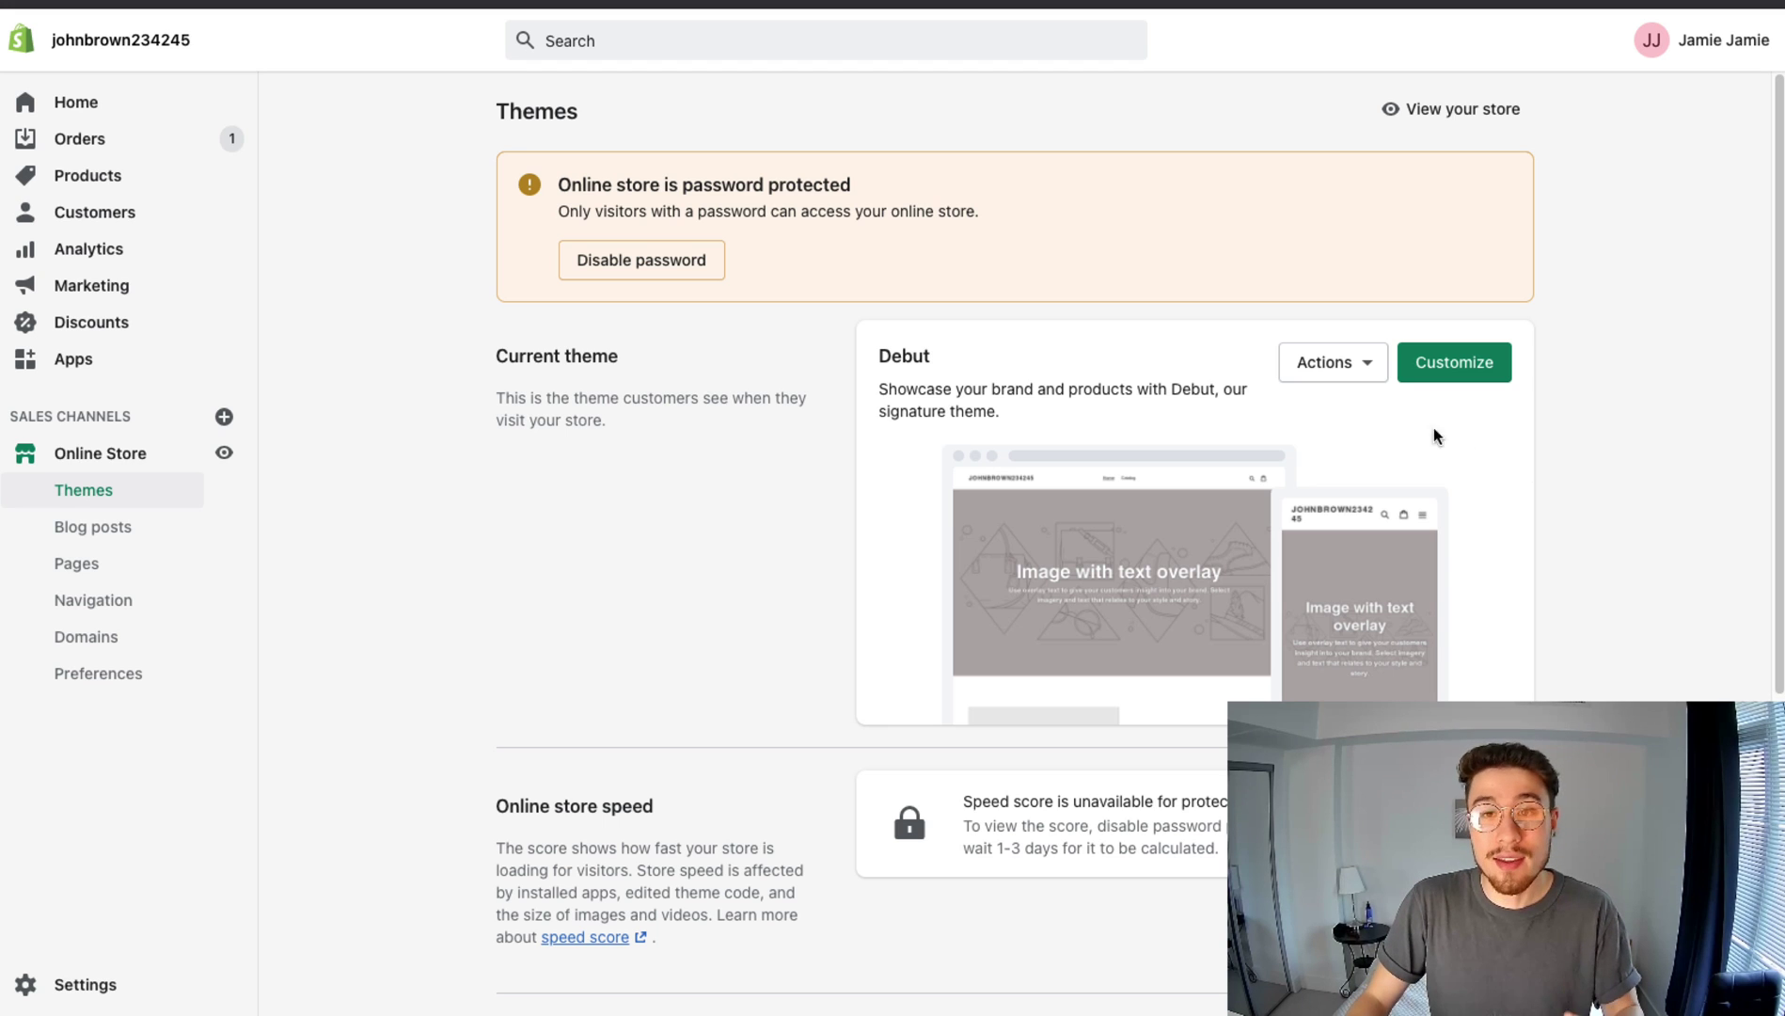
# - Open the Debut theme's code editor and copy the product-template.liquid file name from the tutorial
pyautogui.click(1364, 375)
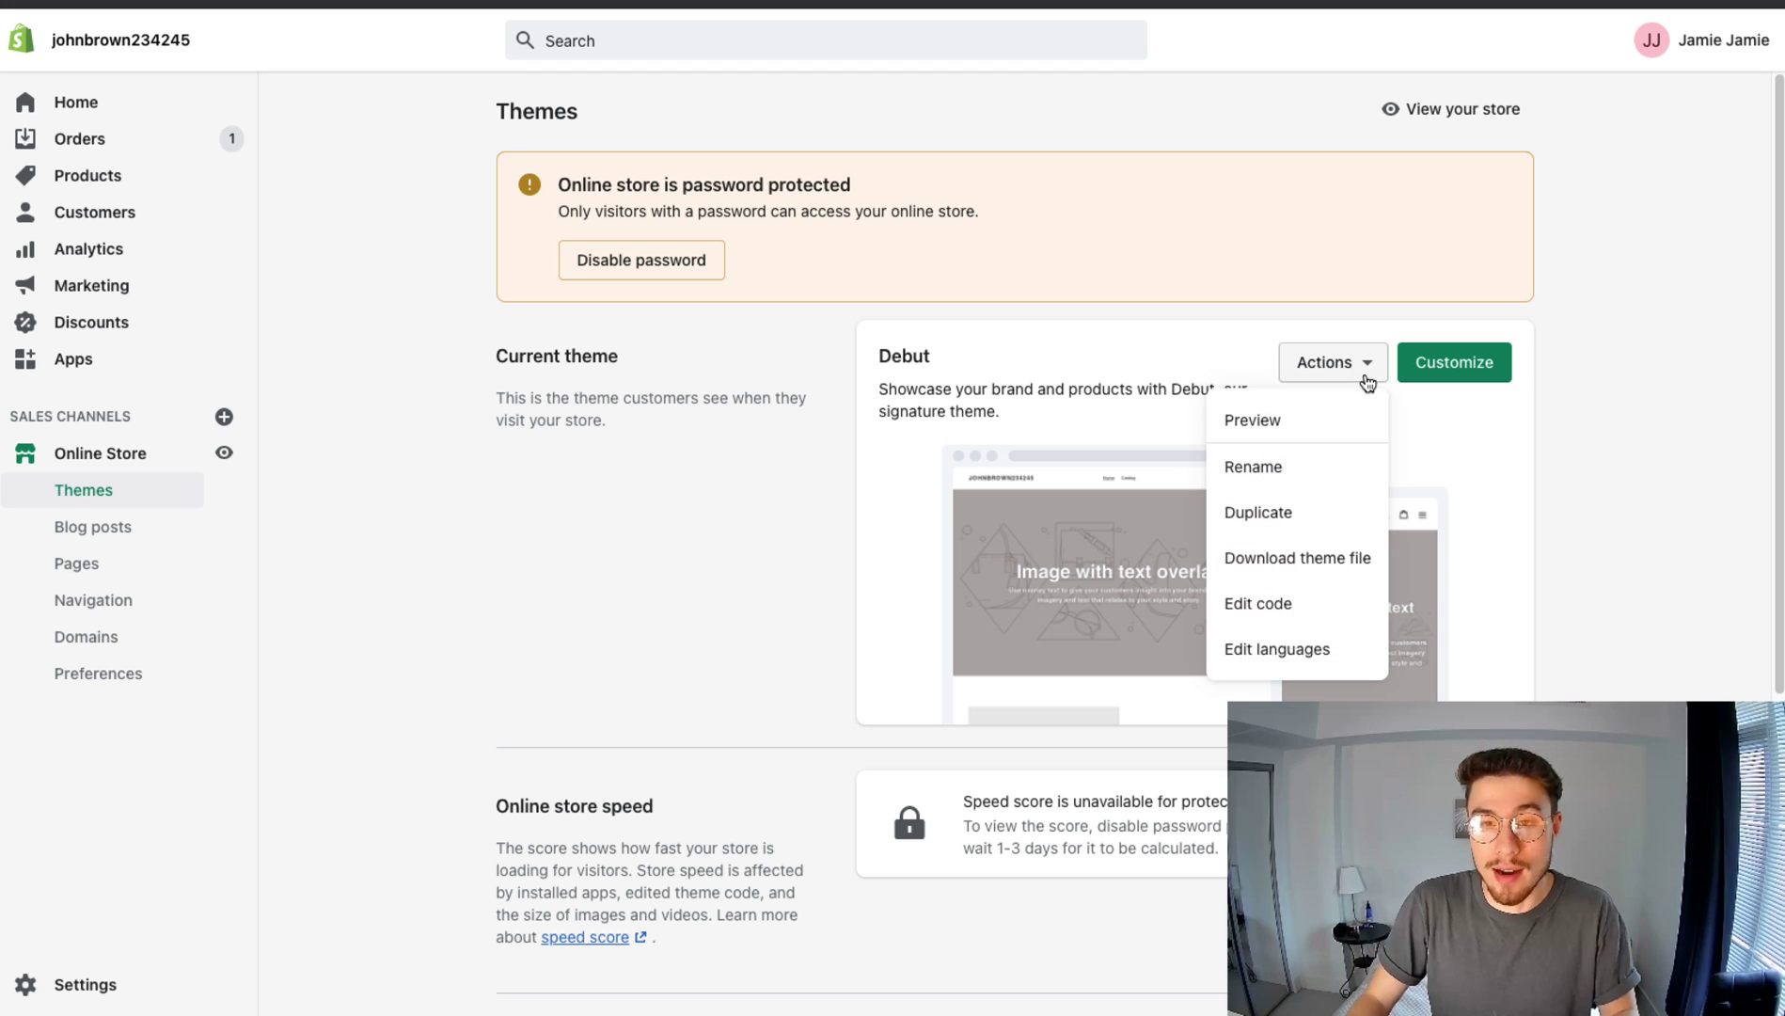
pyautogui.click(1276, 602)
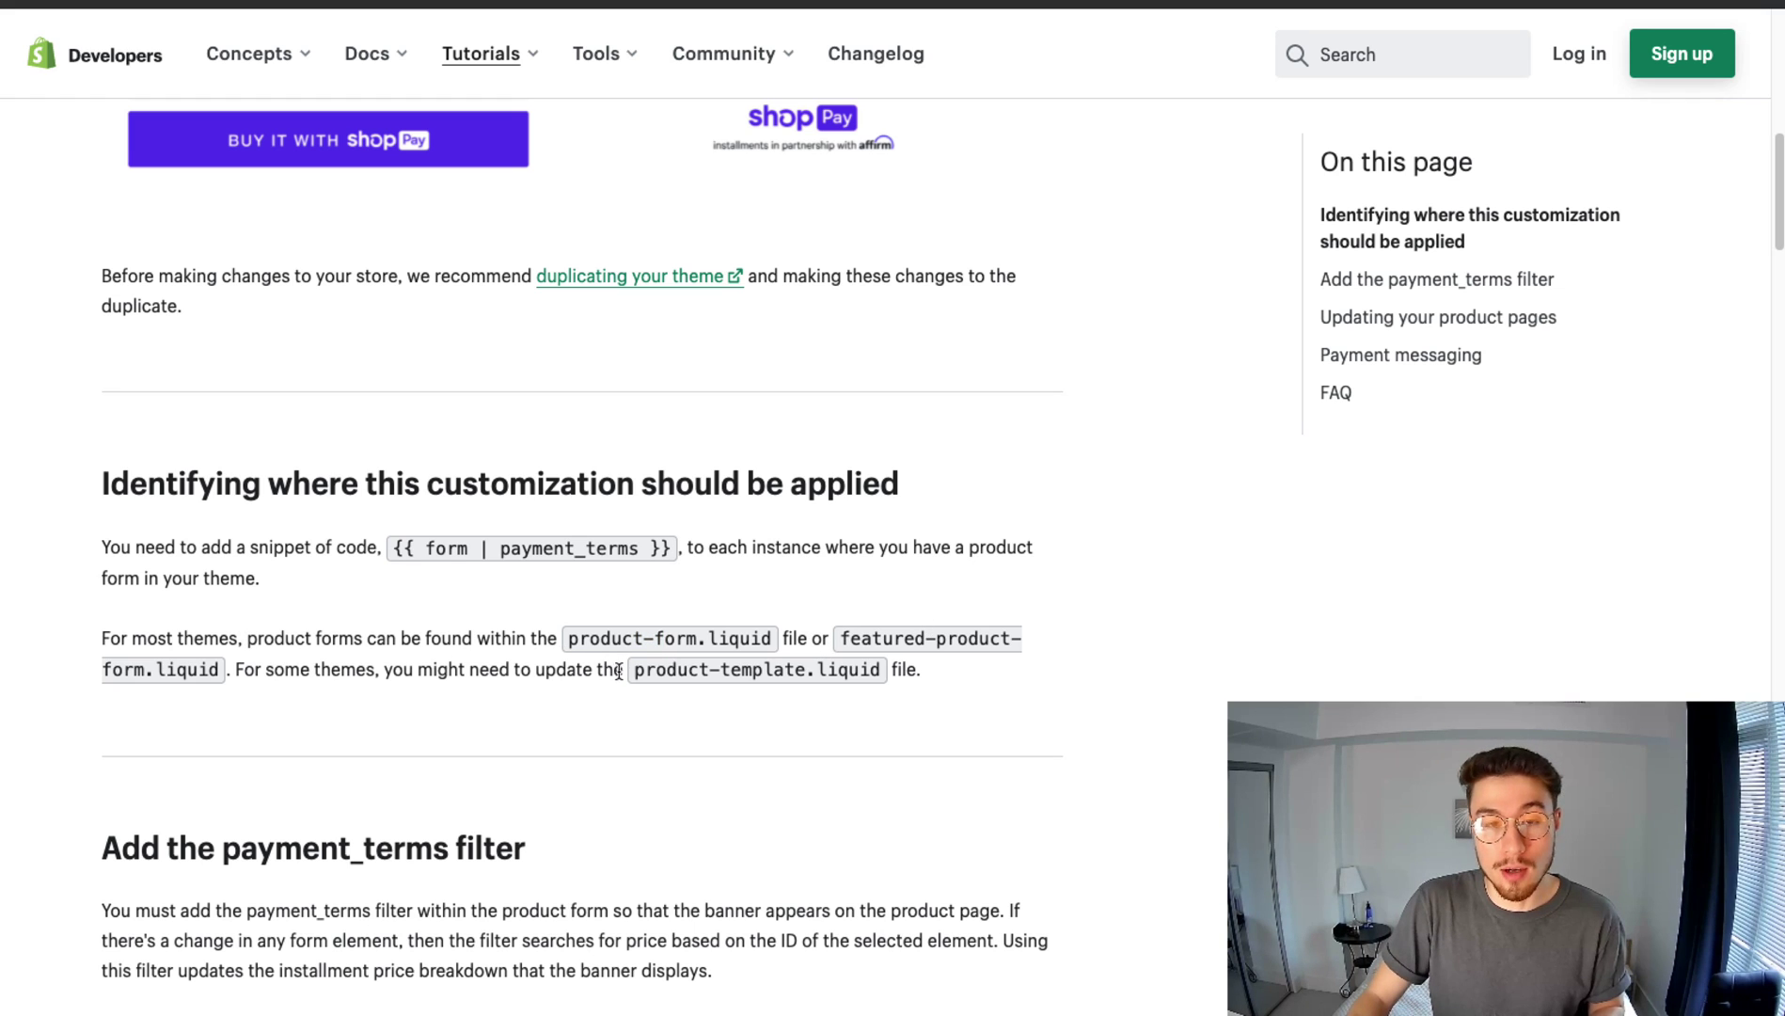
pyautogui.moveTo(632, 669); pyautogui.dragTo(805, 674)
pyautogui.hotkey('ctrl', 'c')
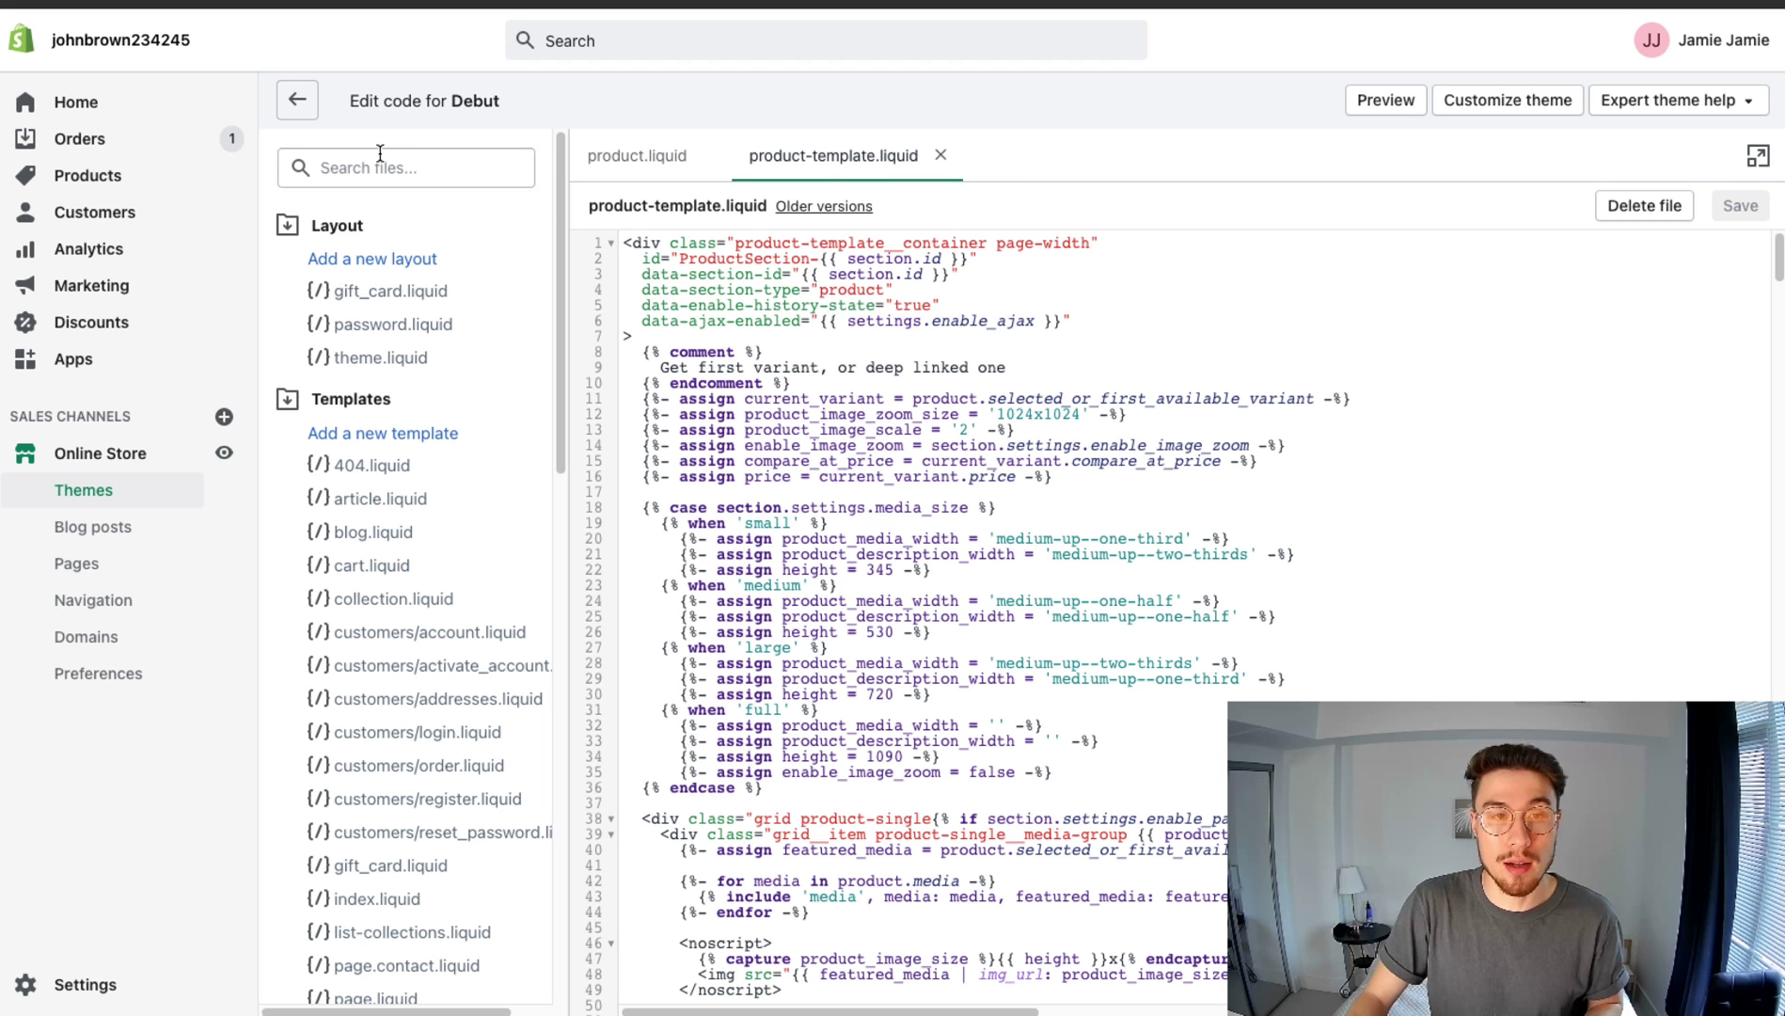
# - Search theme files for 'product-template' and open product-template.liquid
pyautogui.click(380, 152)
pyautogui.hotkey('ctrl', 'v')
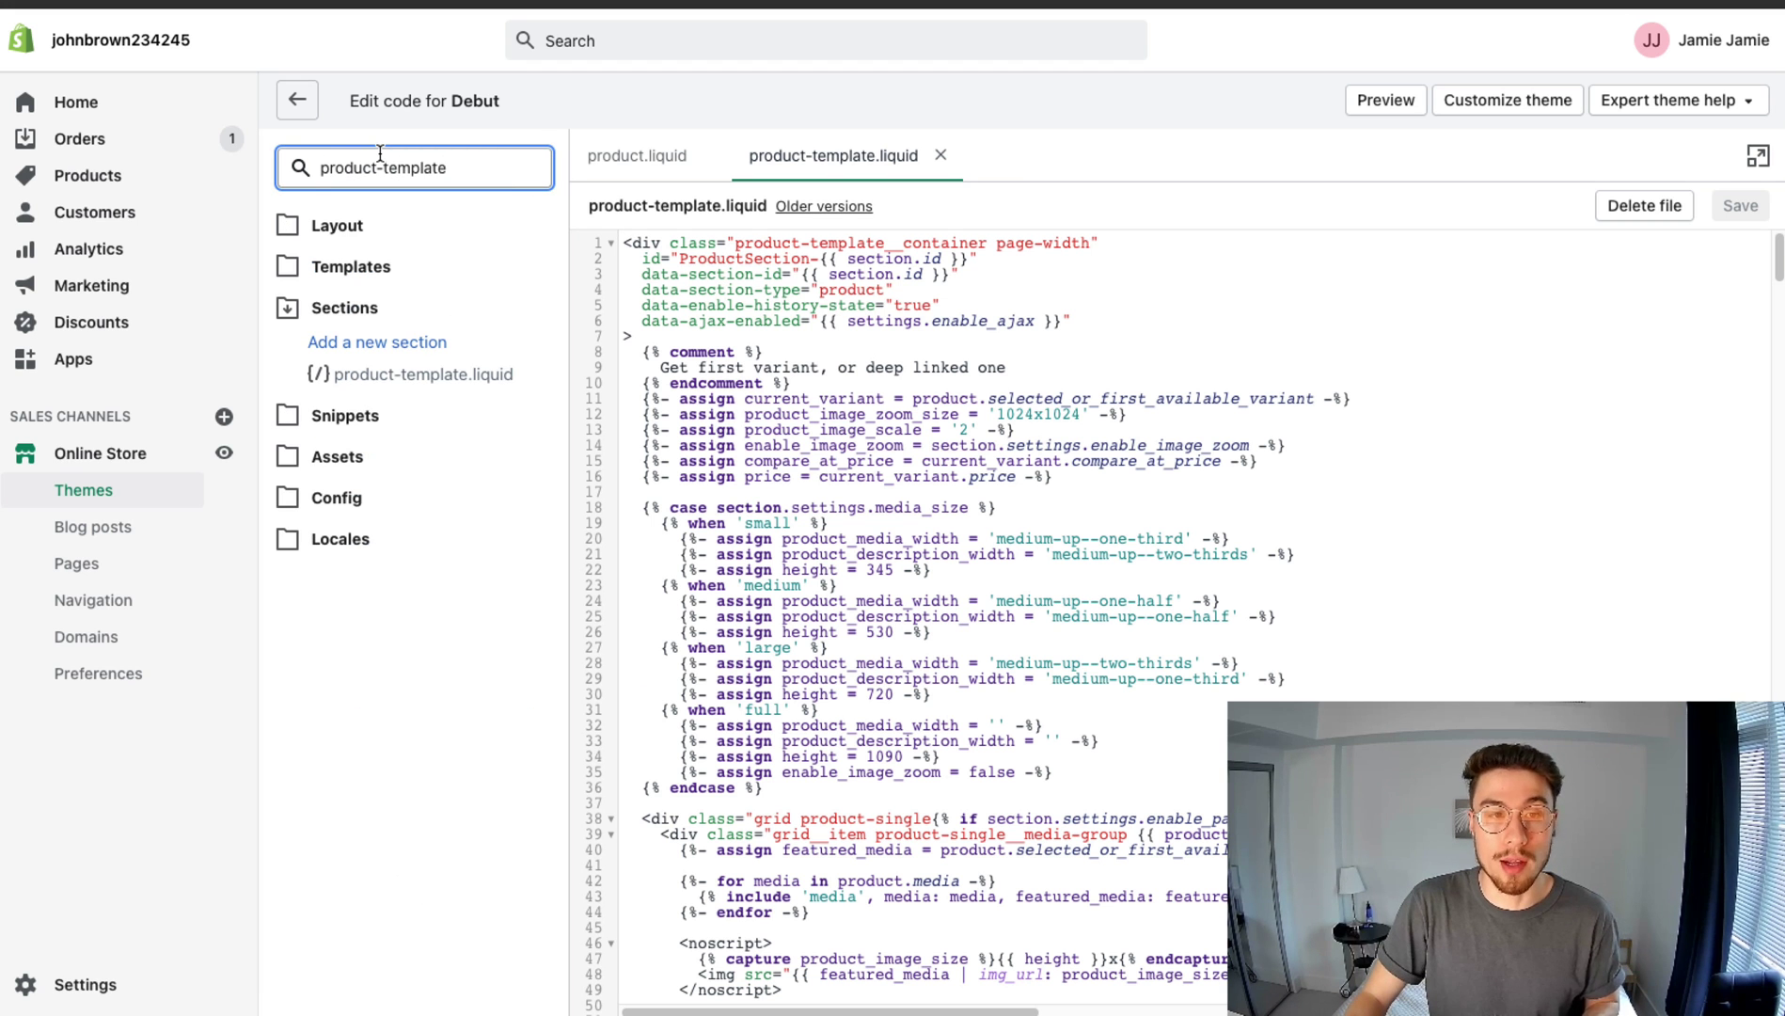
pyautogui.click(446, 385)
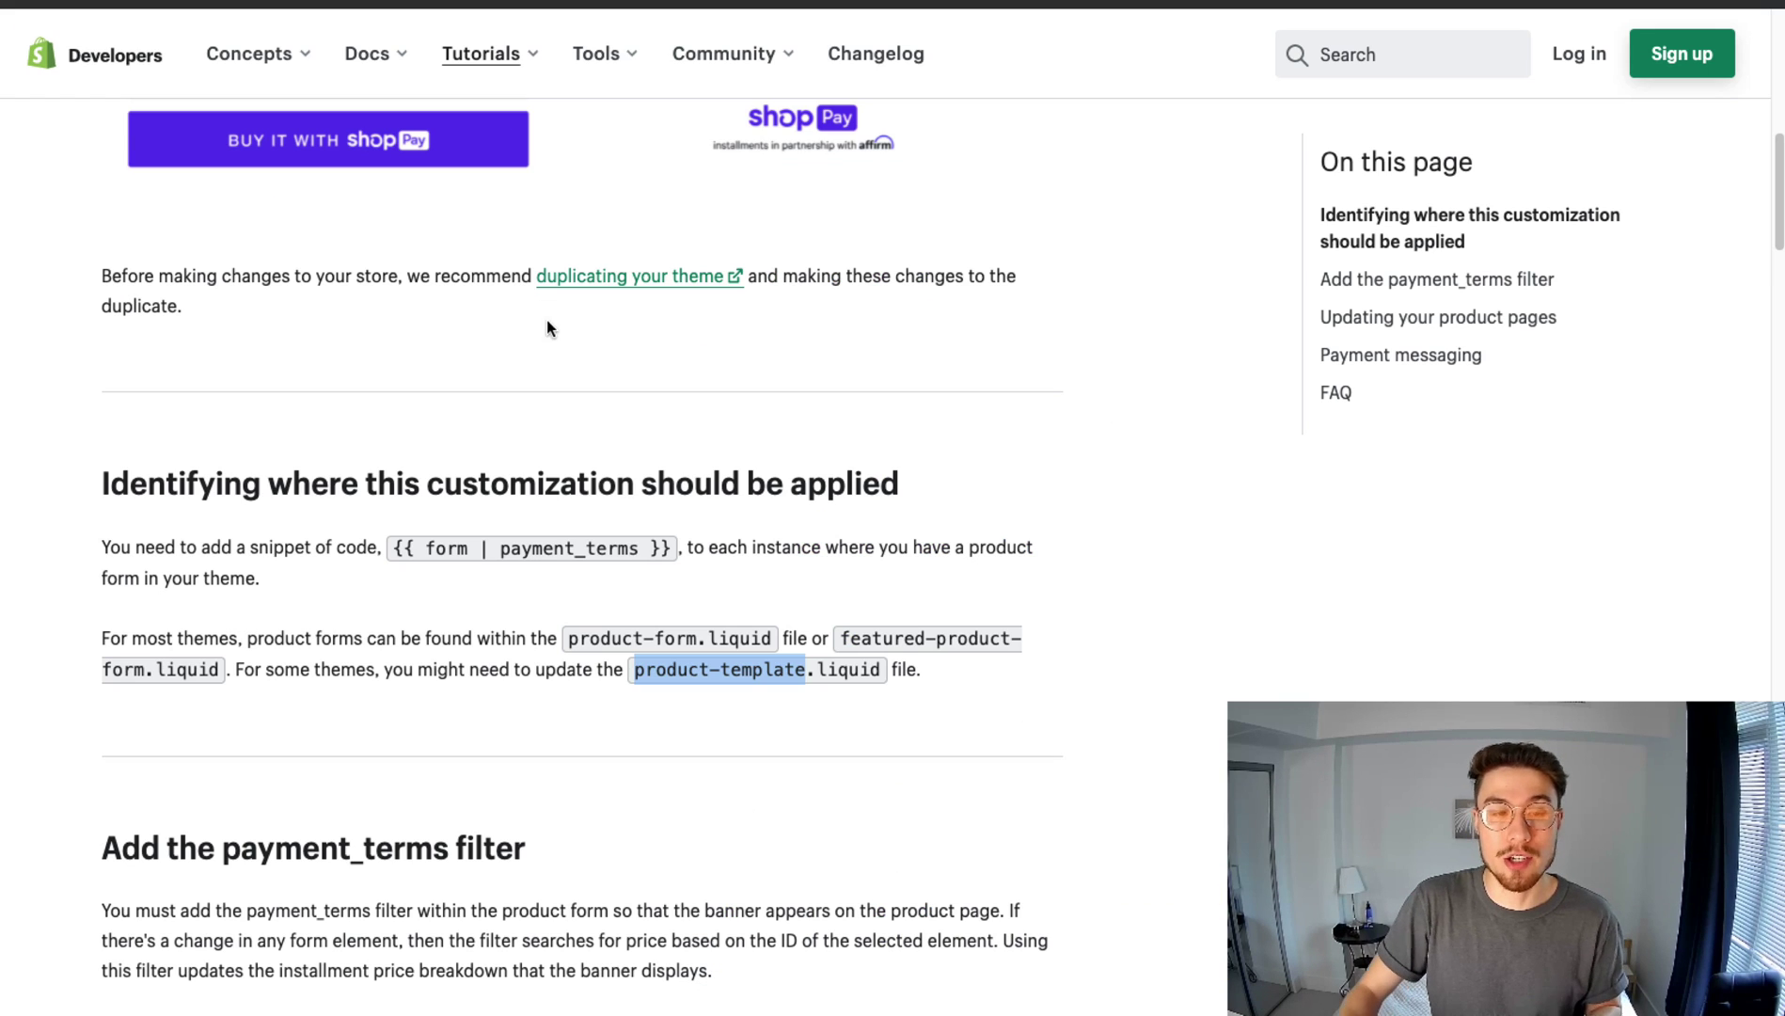
pyautogui.scroll(-3, 548, 327)
pyautogui.scroll(-6, 552, 333)
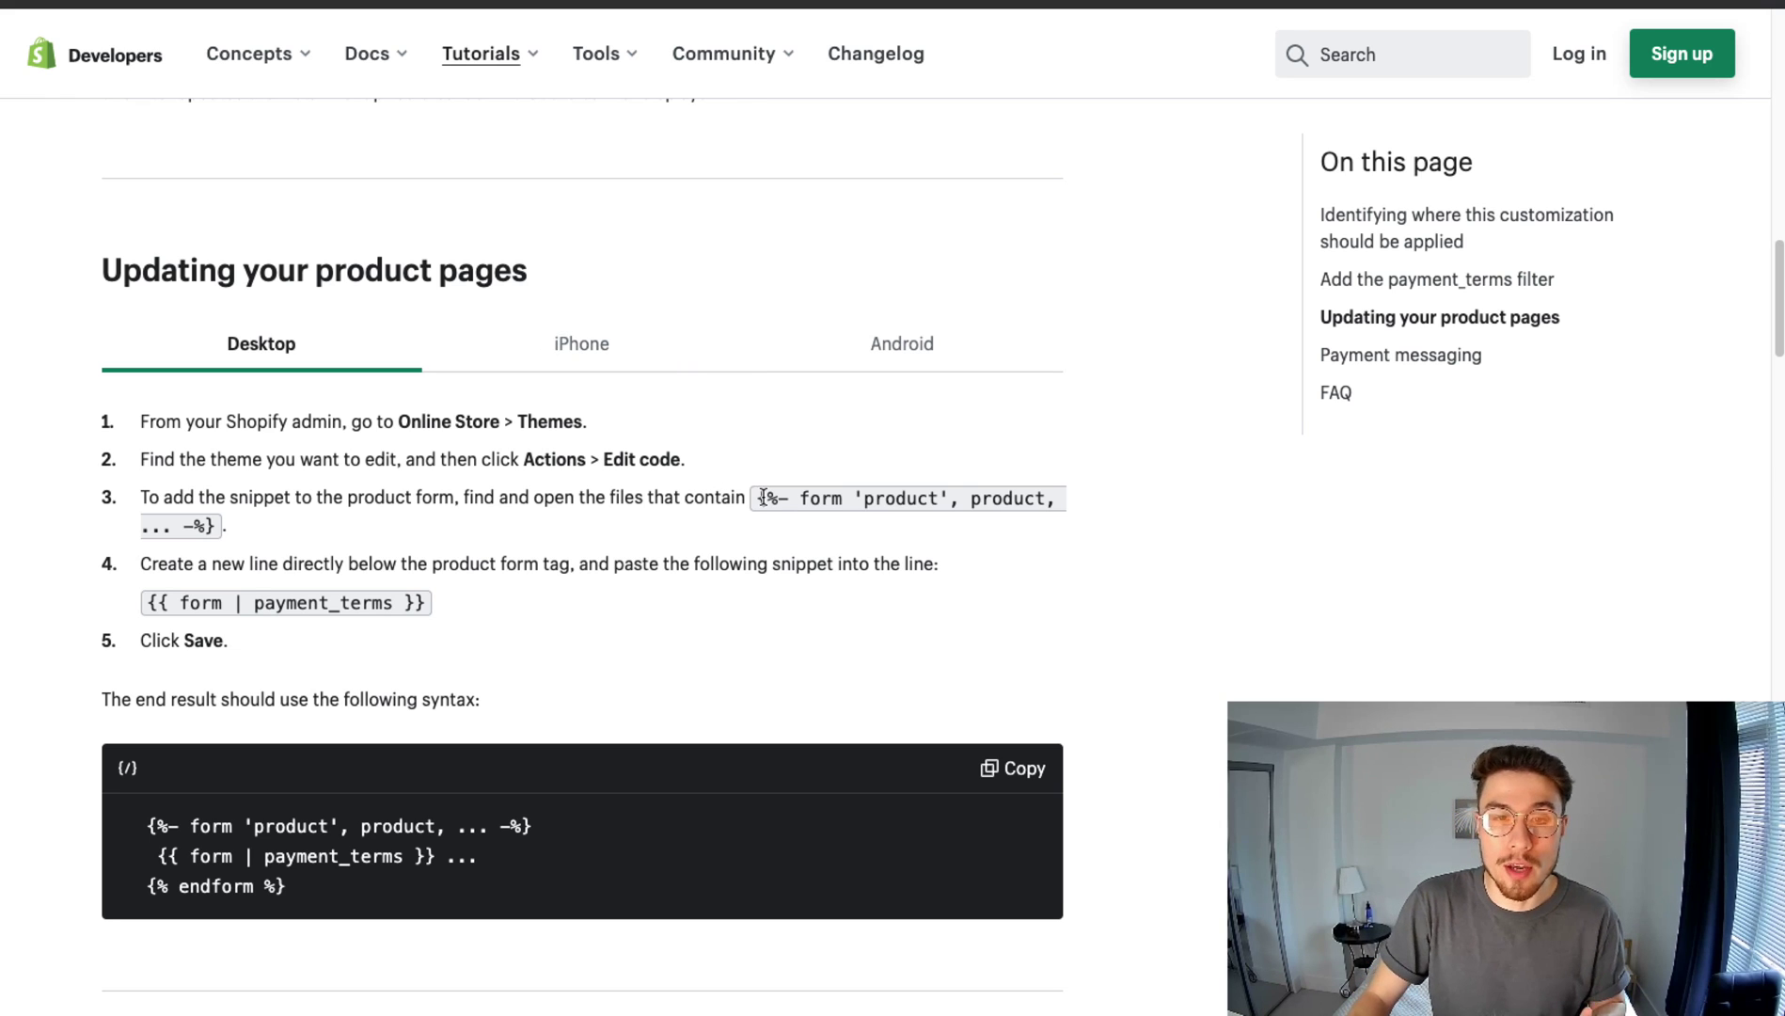
# - Select the form 'product' tag snippet in the tutorial's Desktop steps, then return to the code editor
pyautogui.moveTo(760, 498); pyautogui.dragTo(179, 528)
pyautogui.click(228, 533)
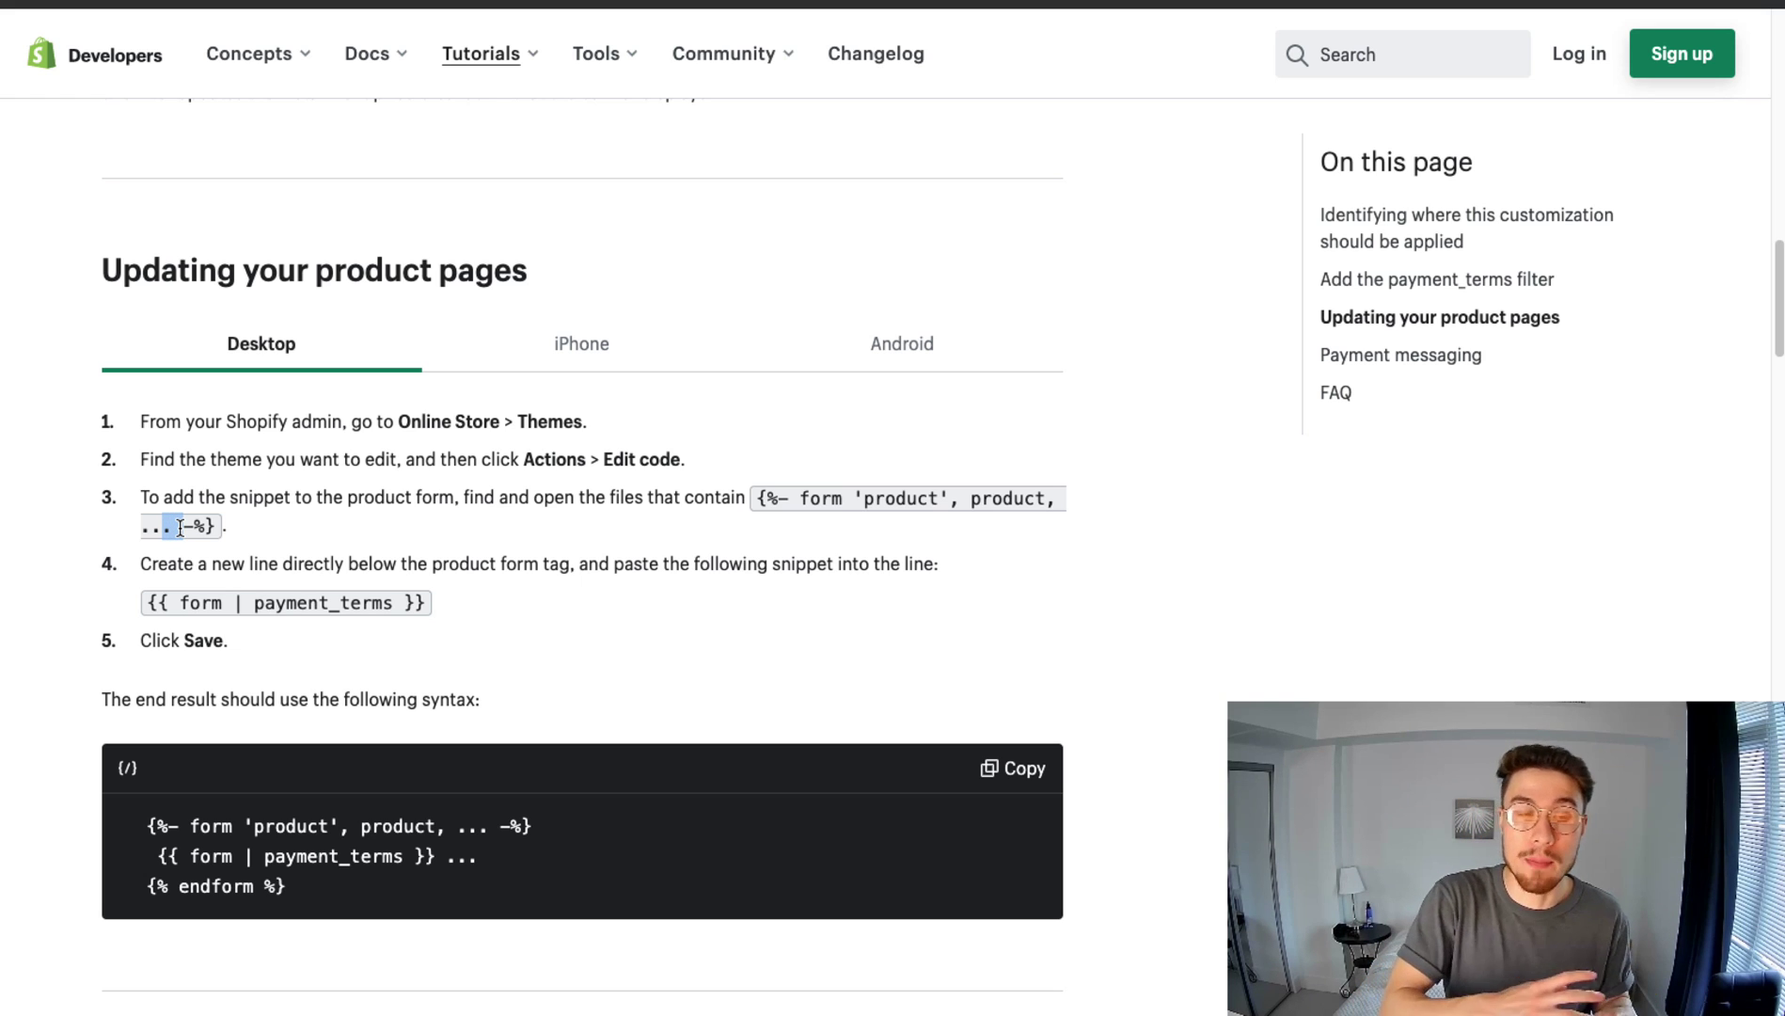
pyautogui.moveTo(758, 498); pyautogui.dragTo(949, 495)
pyautogui.hotkey('ctrl', 'c')
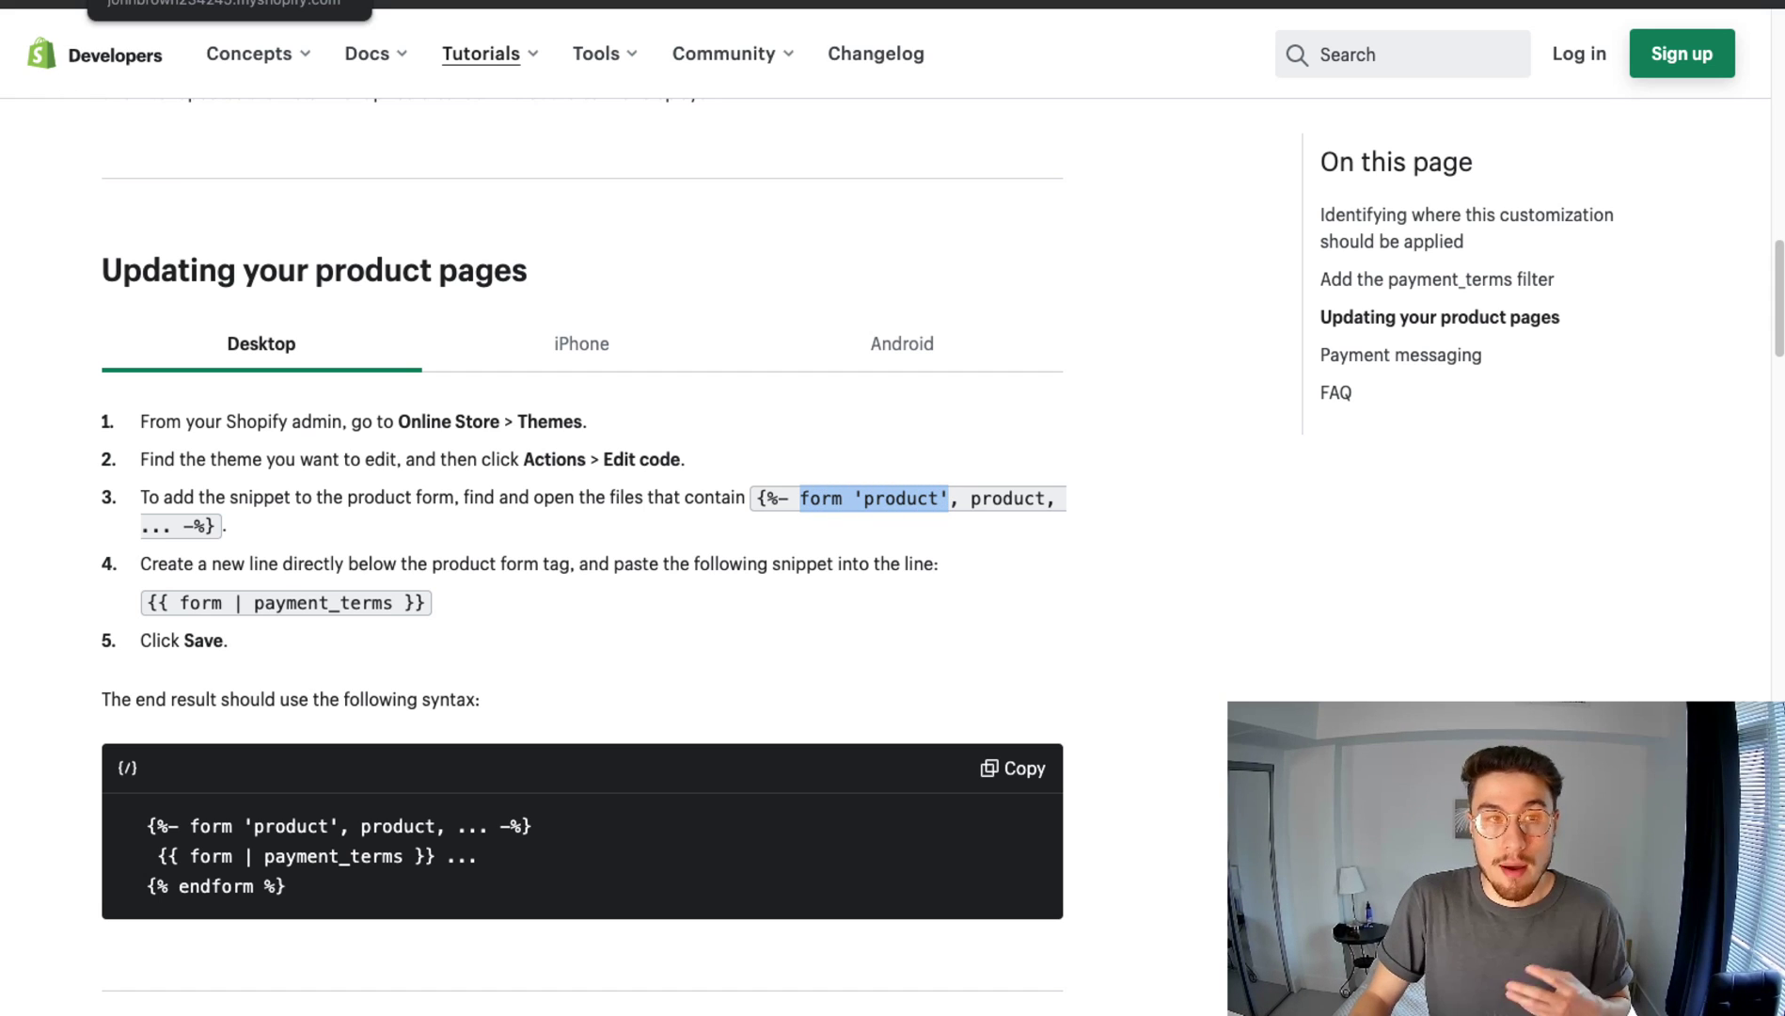
pyautogui.click(188, 2)
pyautogui.click(1328, 283)
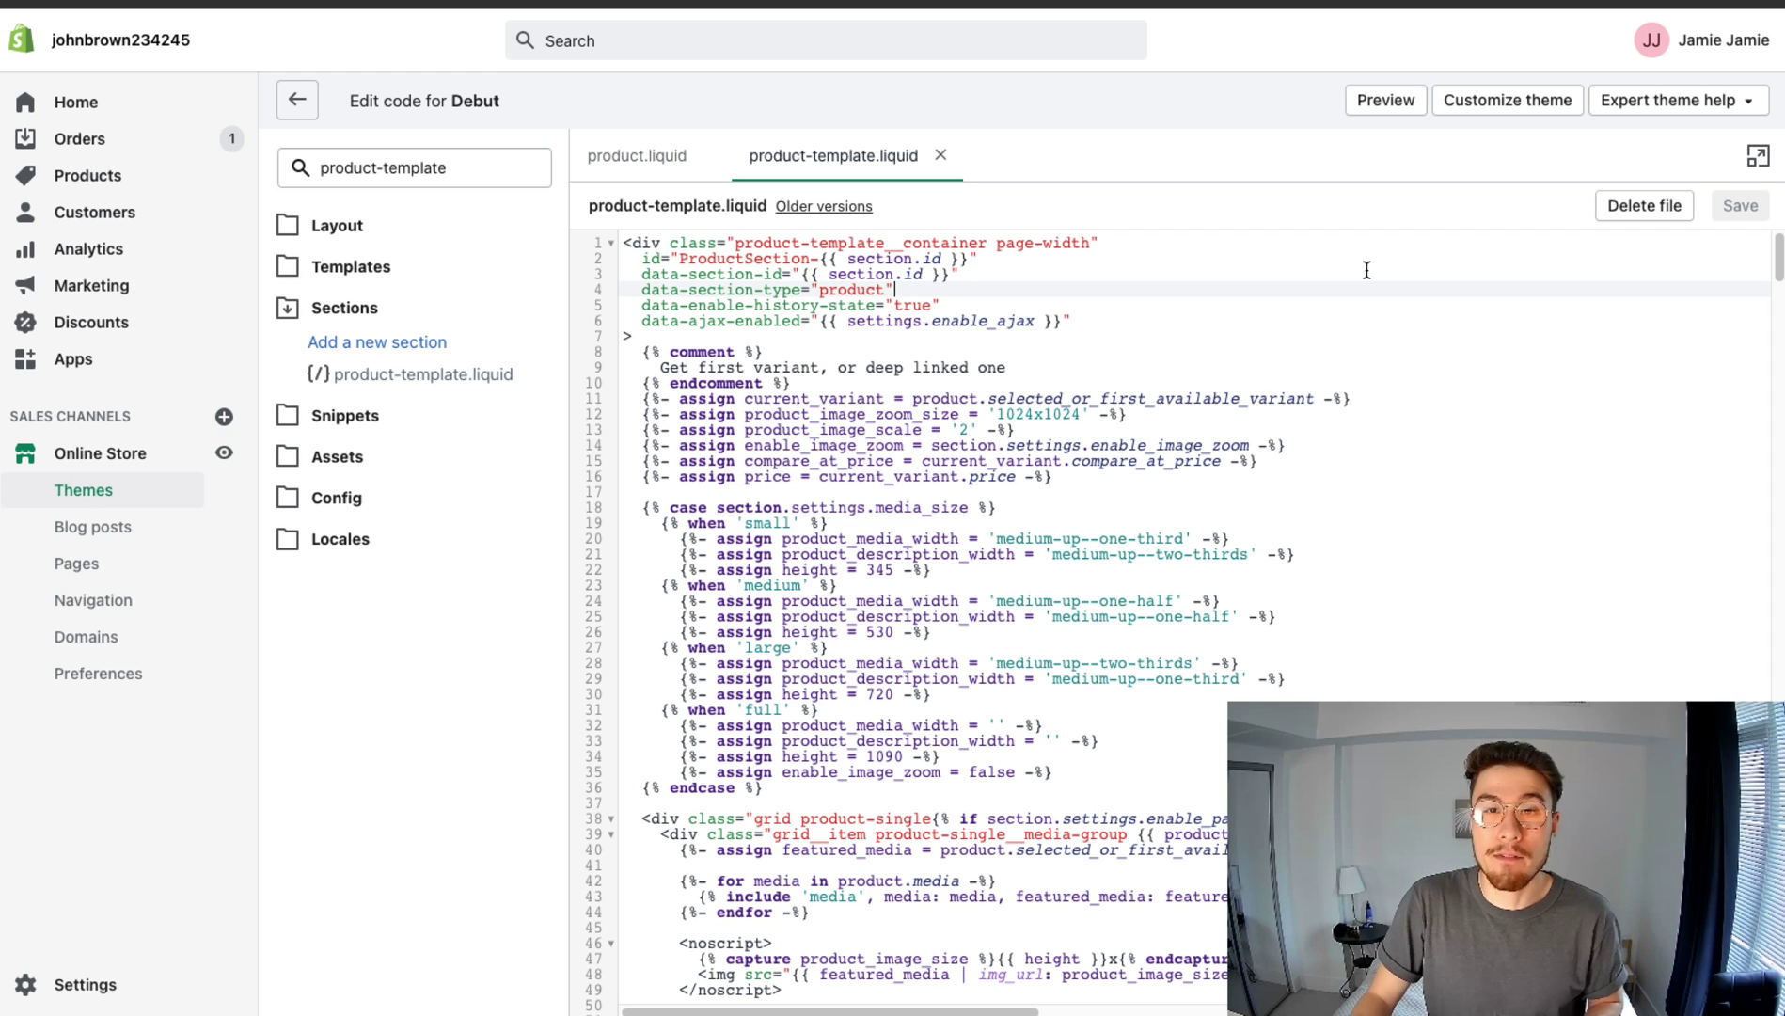
# - Find the form 'product' tag on line 161 of product-template.liquid with Ctrl+F
pyautogui.hotkey('ctrl', 'f')
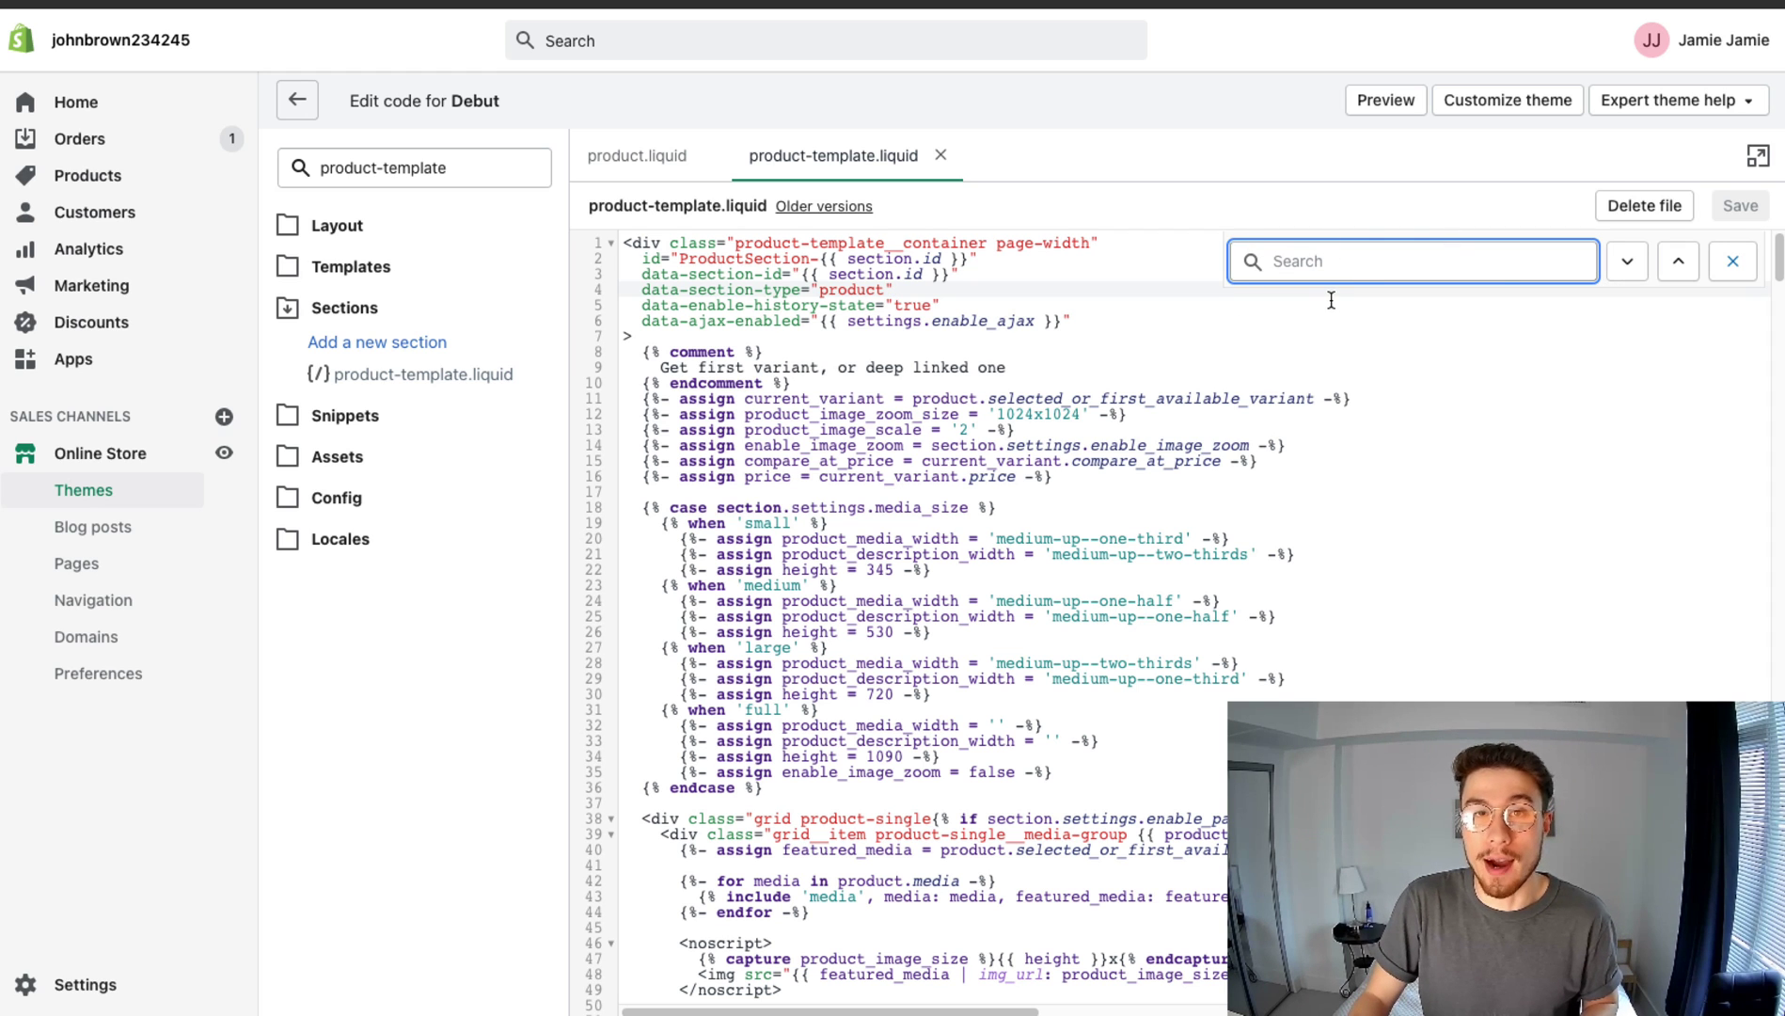
pyautogui.hotkey('ctrl', 'v')
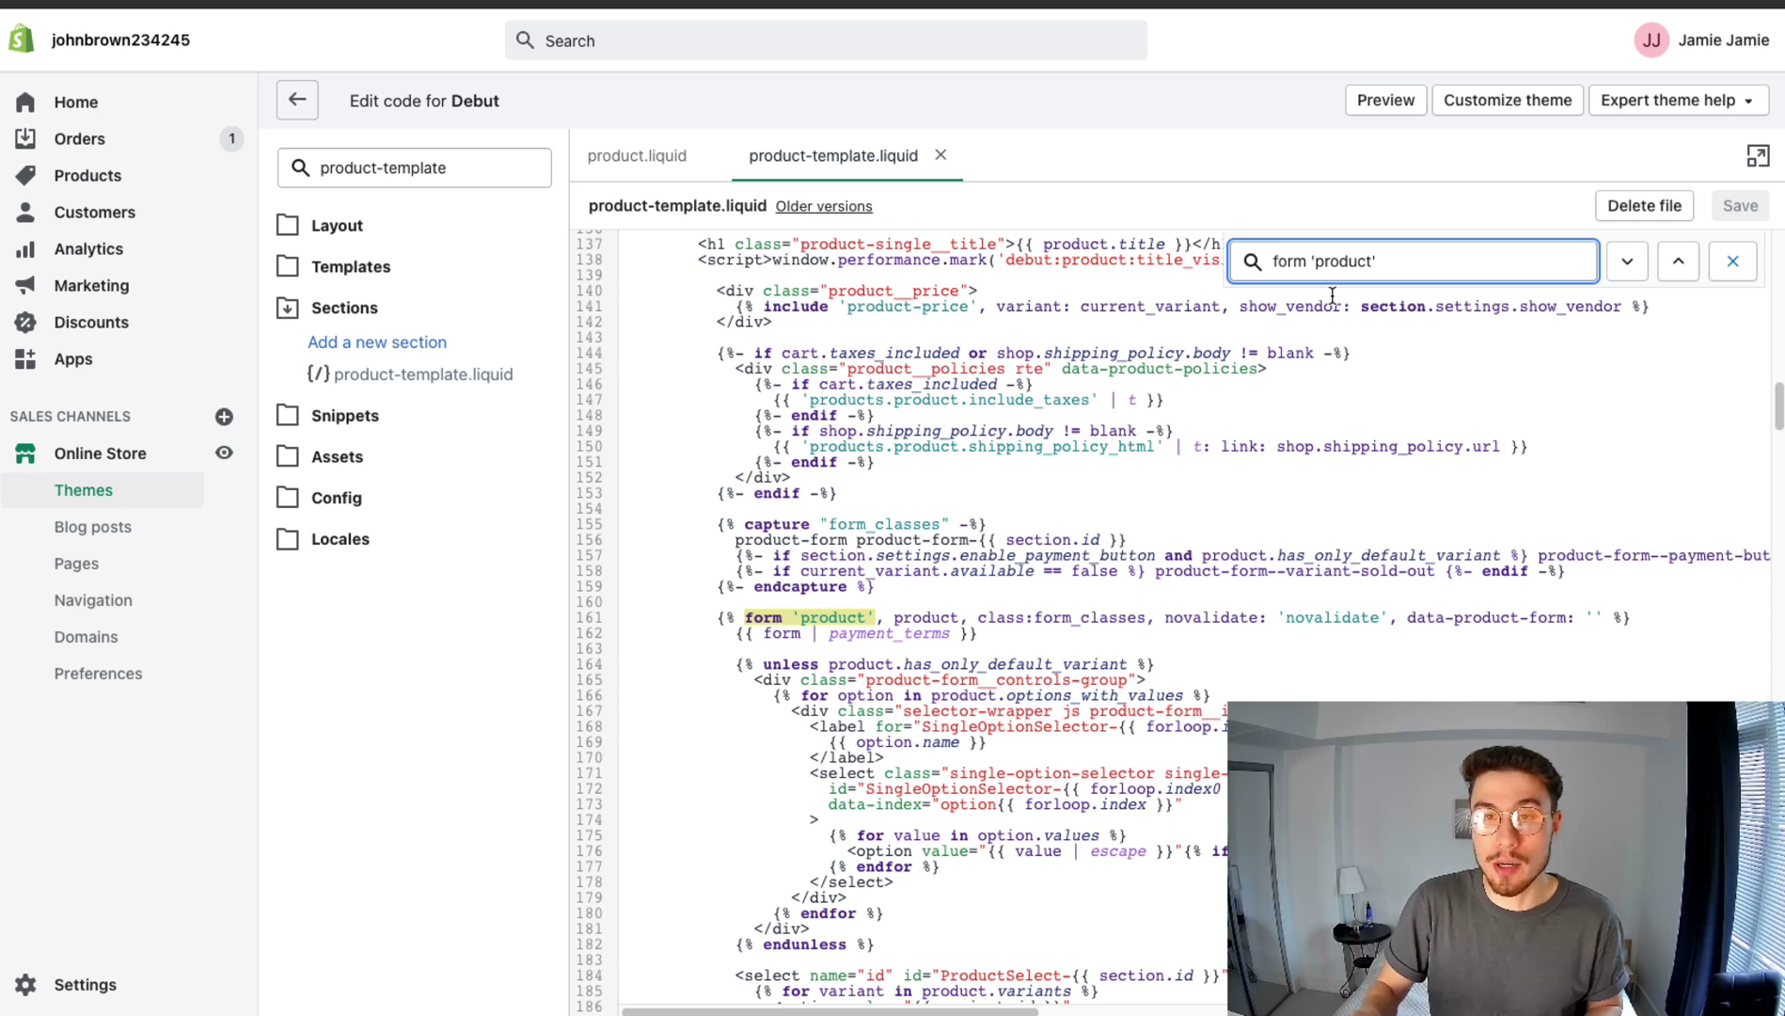
pyautogui.click(833, 648)
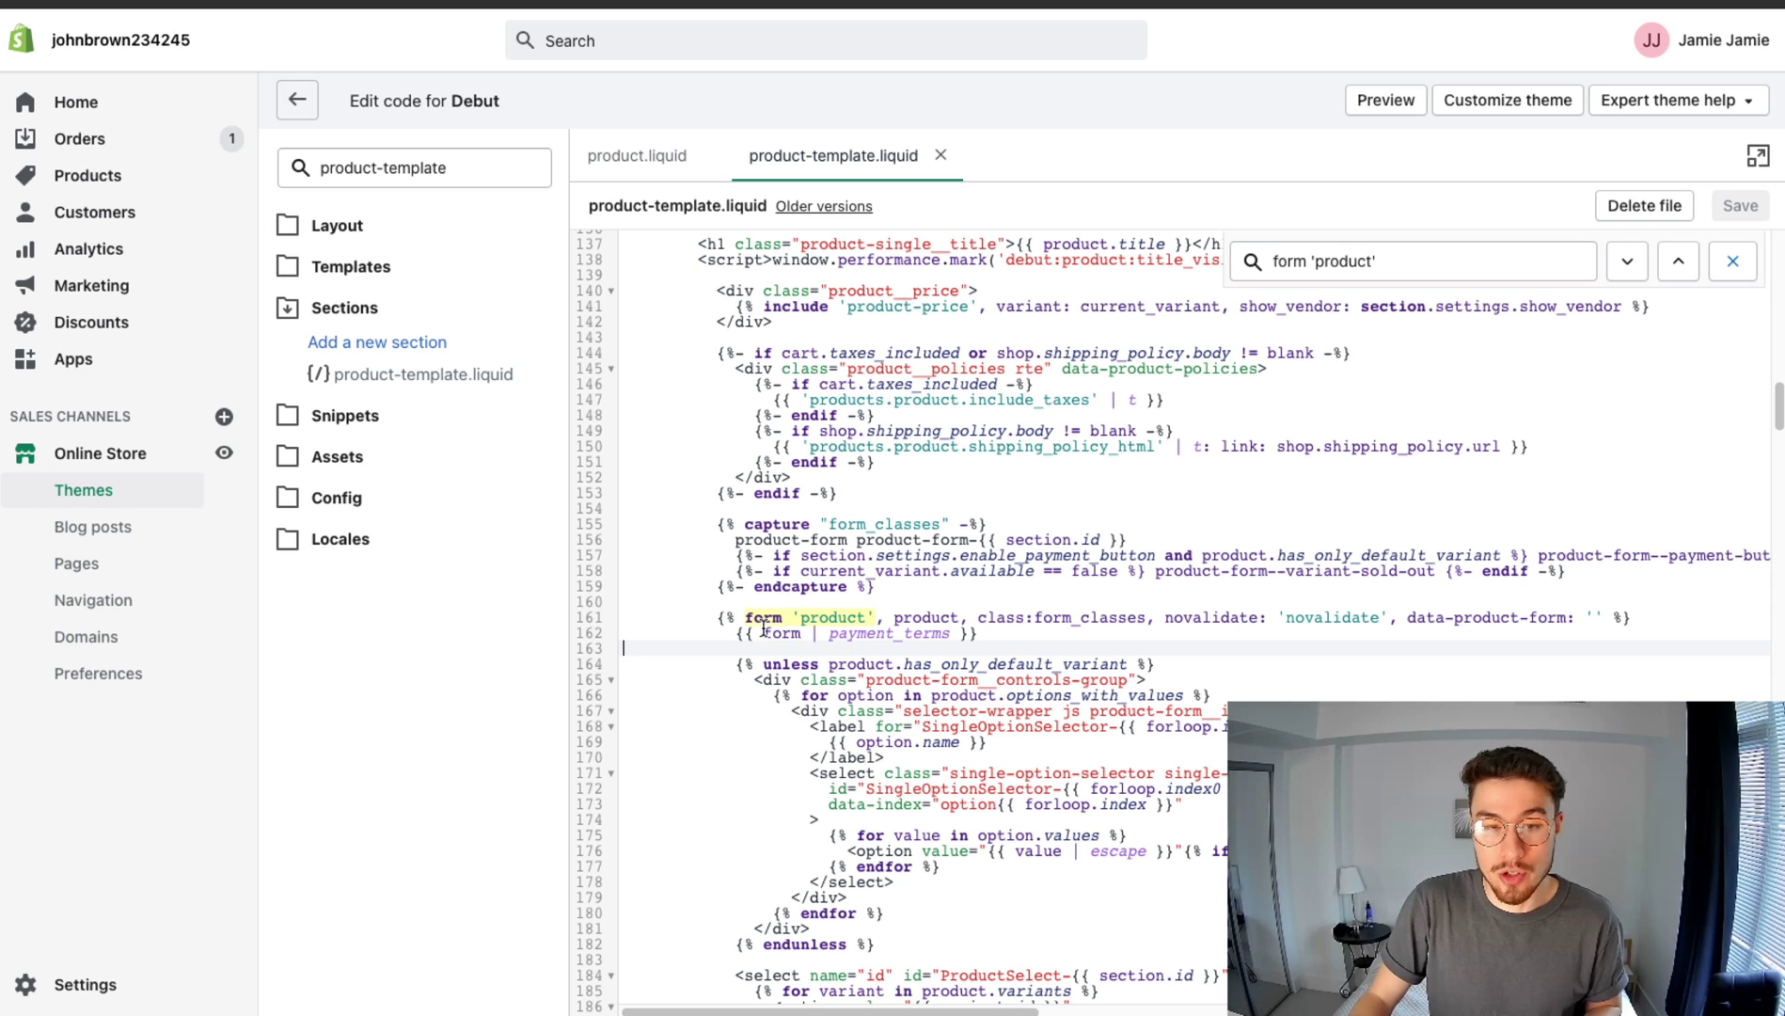
pyautogui.tripleClick(704, 617)
pyautogui.click(820, 648)
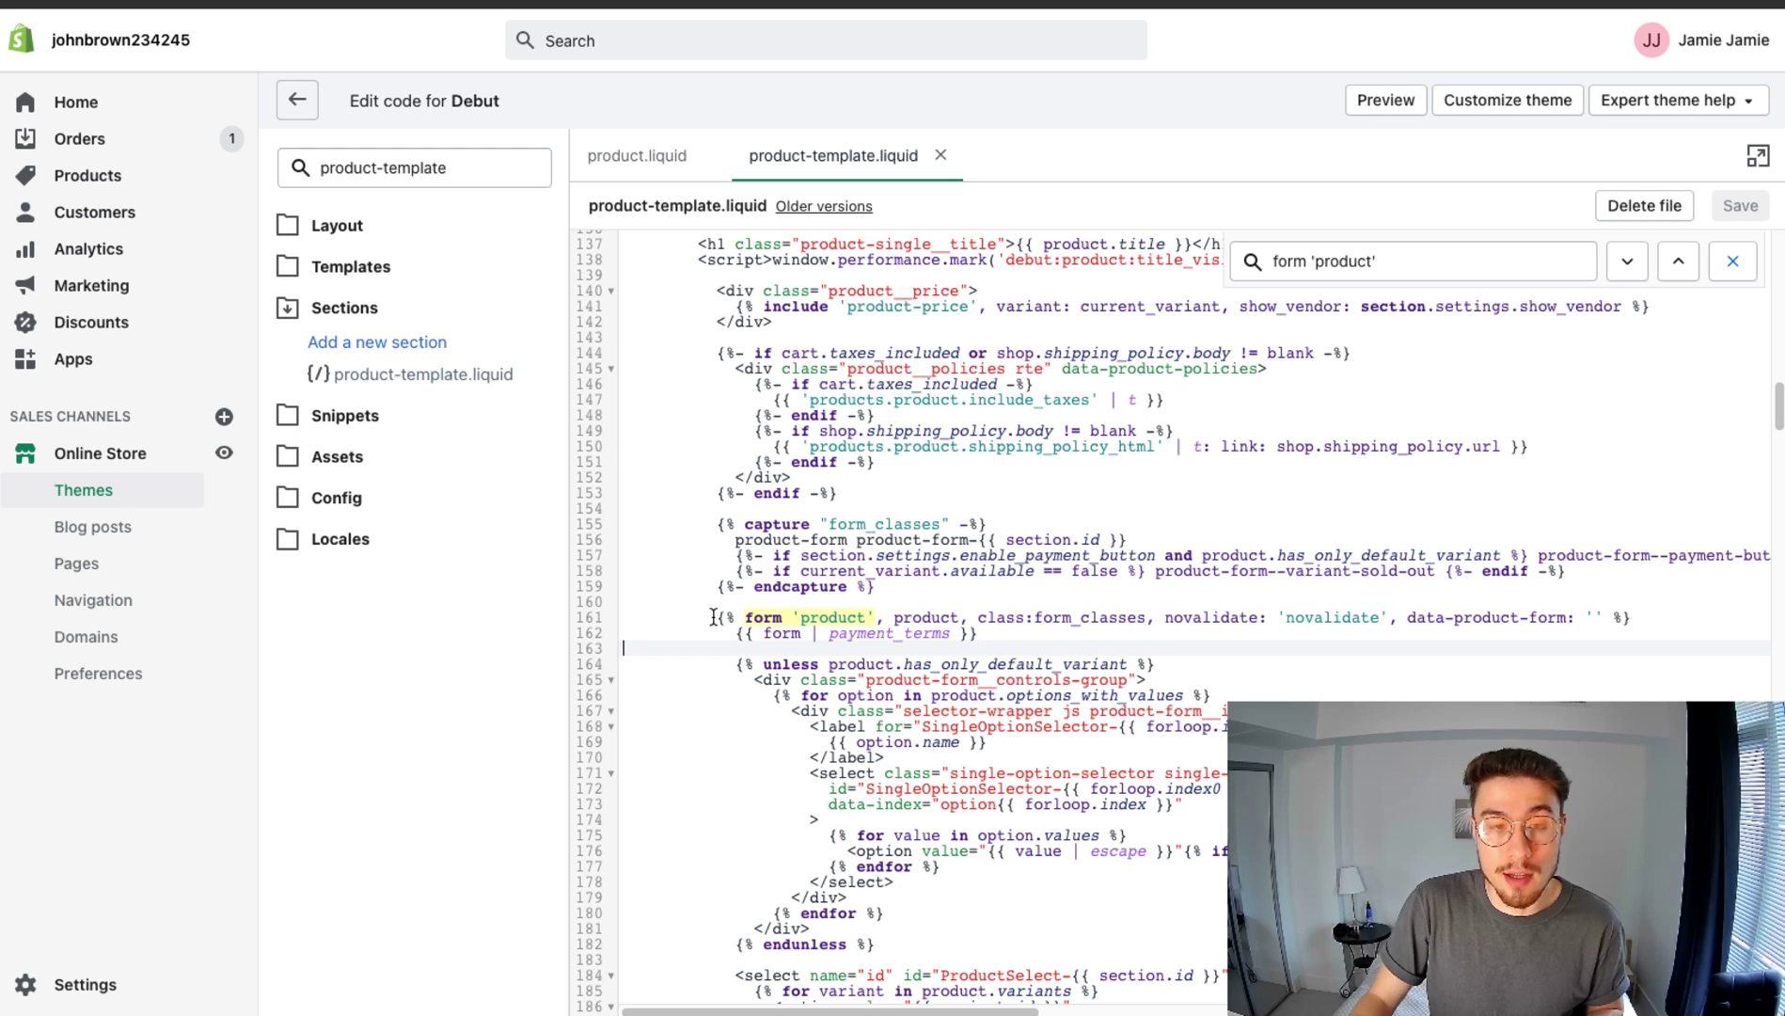
pyautogui.moveTo(712, 617); pyautogui.dragTo(1035, 617)
pyautogui.click(1029, 639)
pyautogui.moveTo(716, 618); pyautogui.dragTo(818, 633)
# - Check the docs snippet showing form 'product' followed by {{ form | payment_terms }}
pyautogui.hotkey('ctrl', 'Tab')
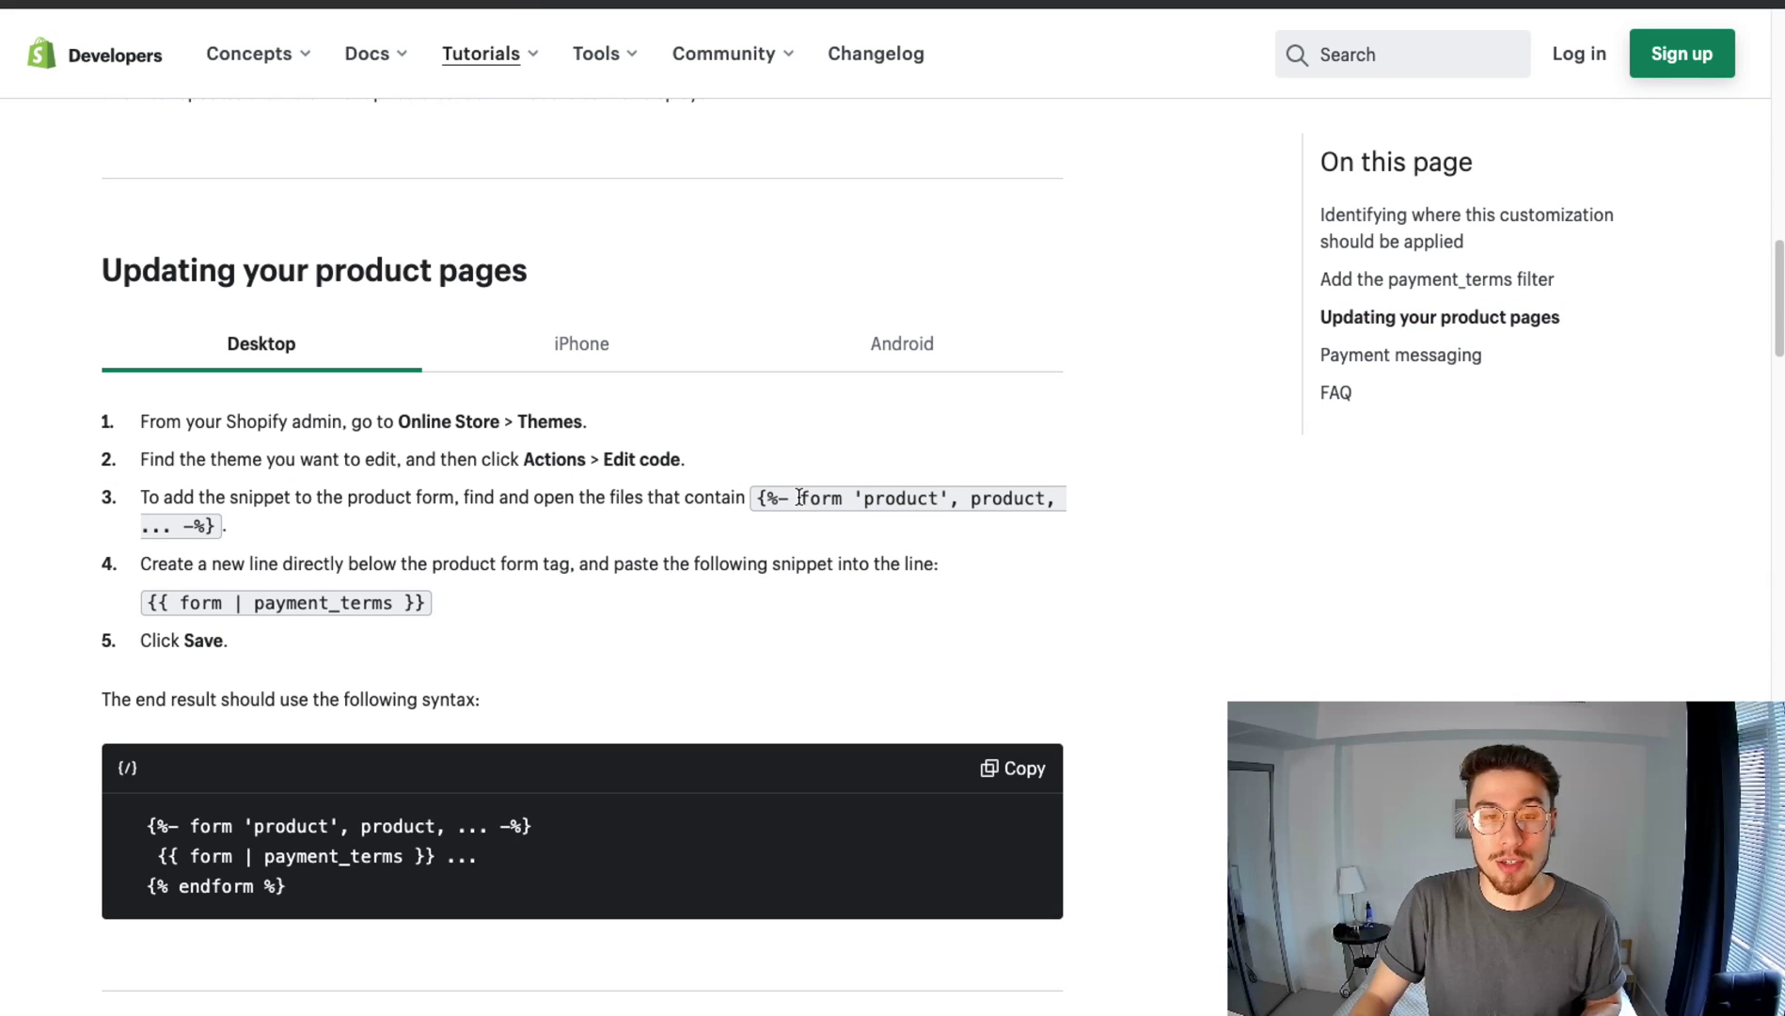
pyautogui.moveTo(798, 496); pyautogui.dragTo(972, 507)
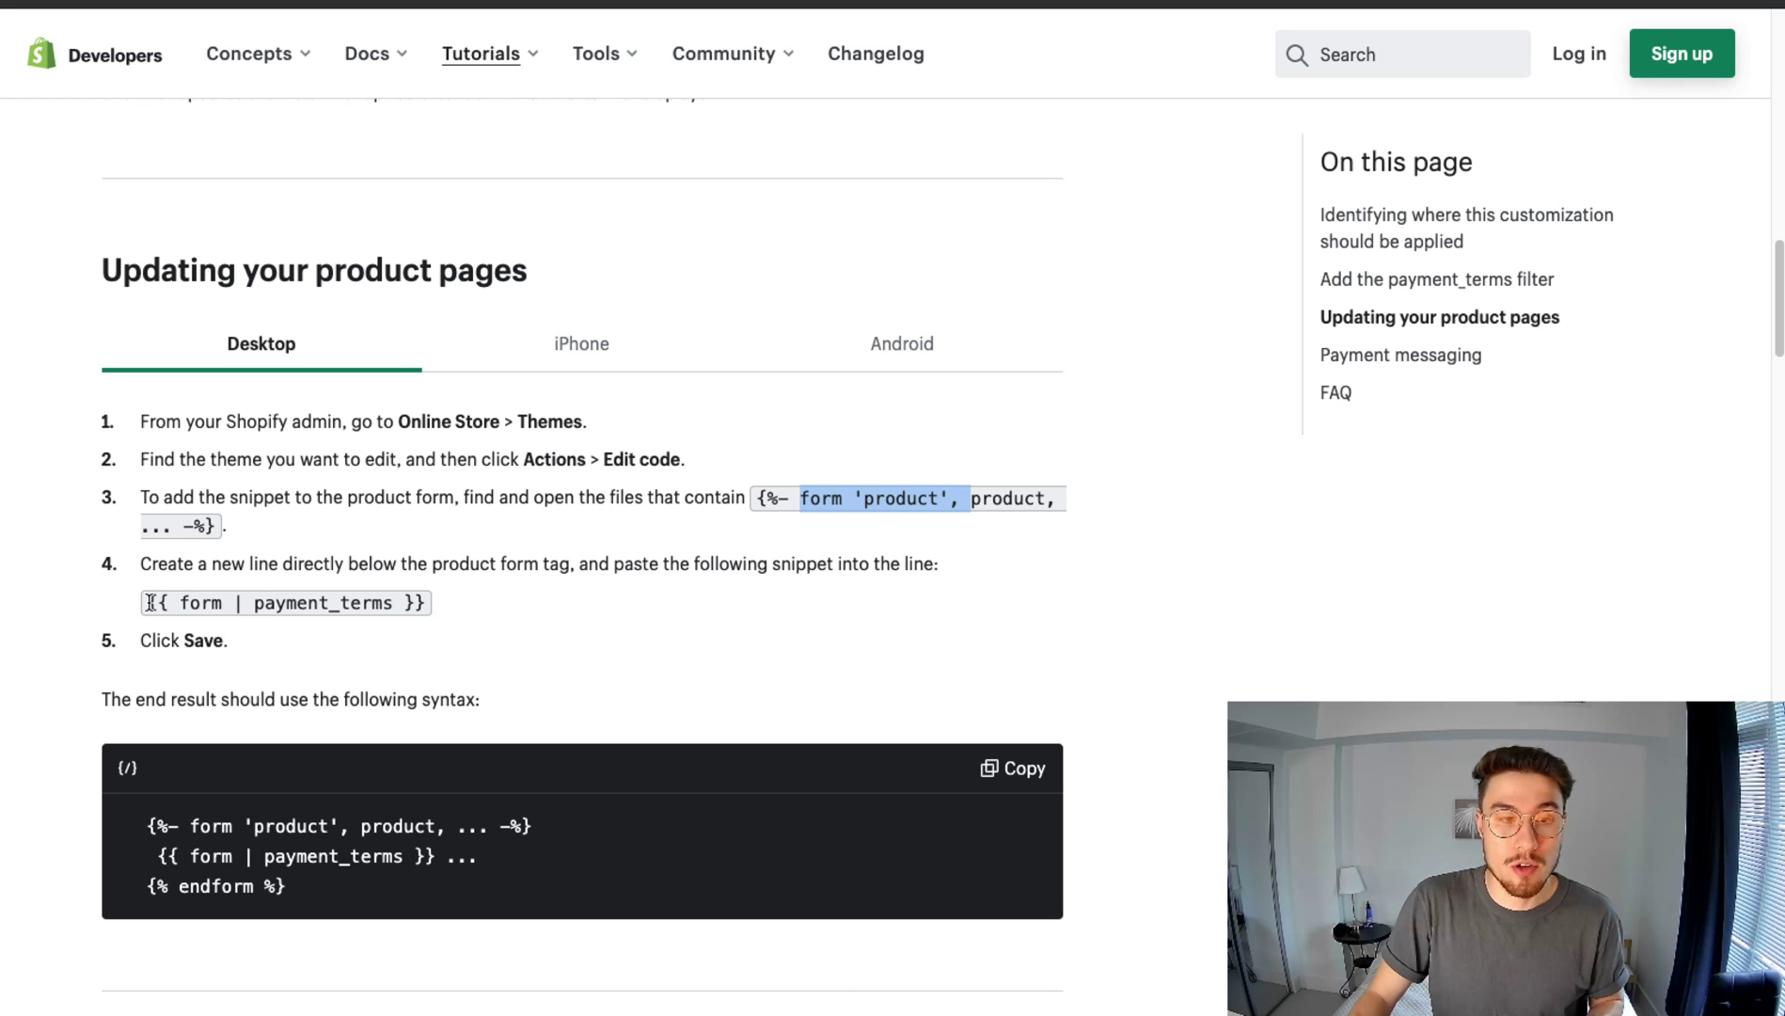
pyautogui.moveTo(149, 602); pyautogui.dragTo(468, 604)
pyautogui.click(468, 604)
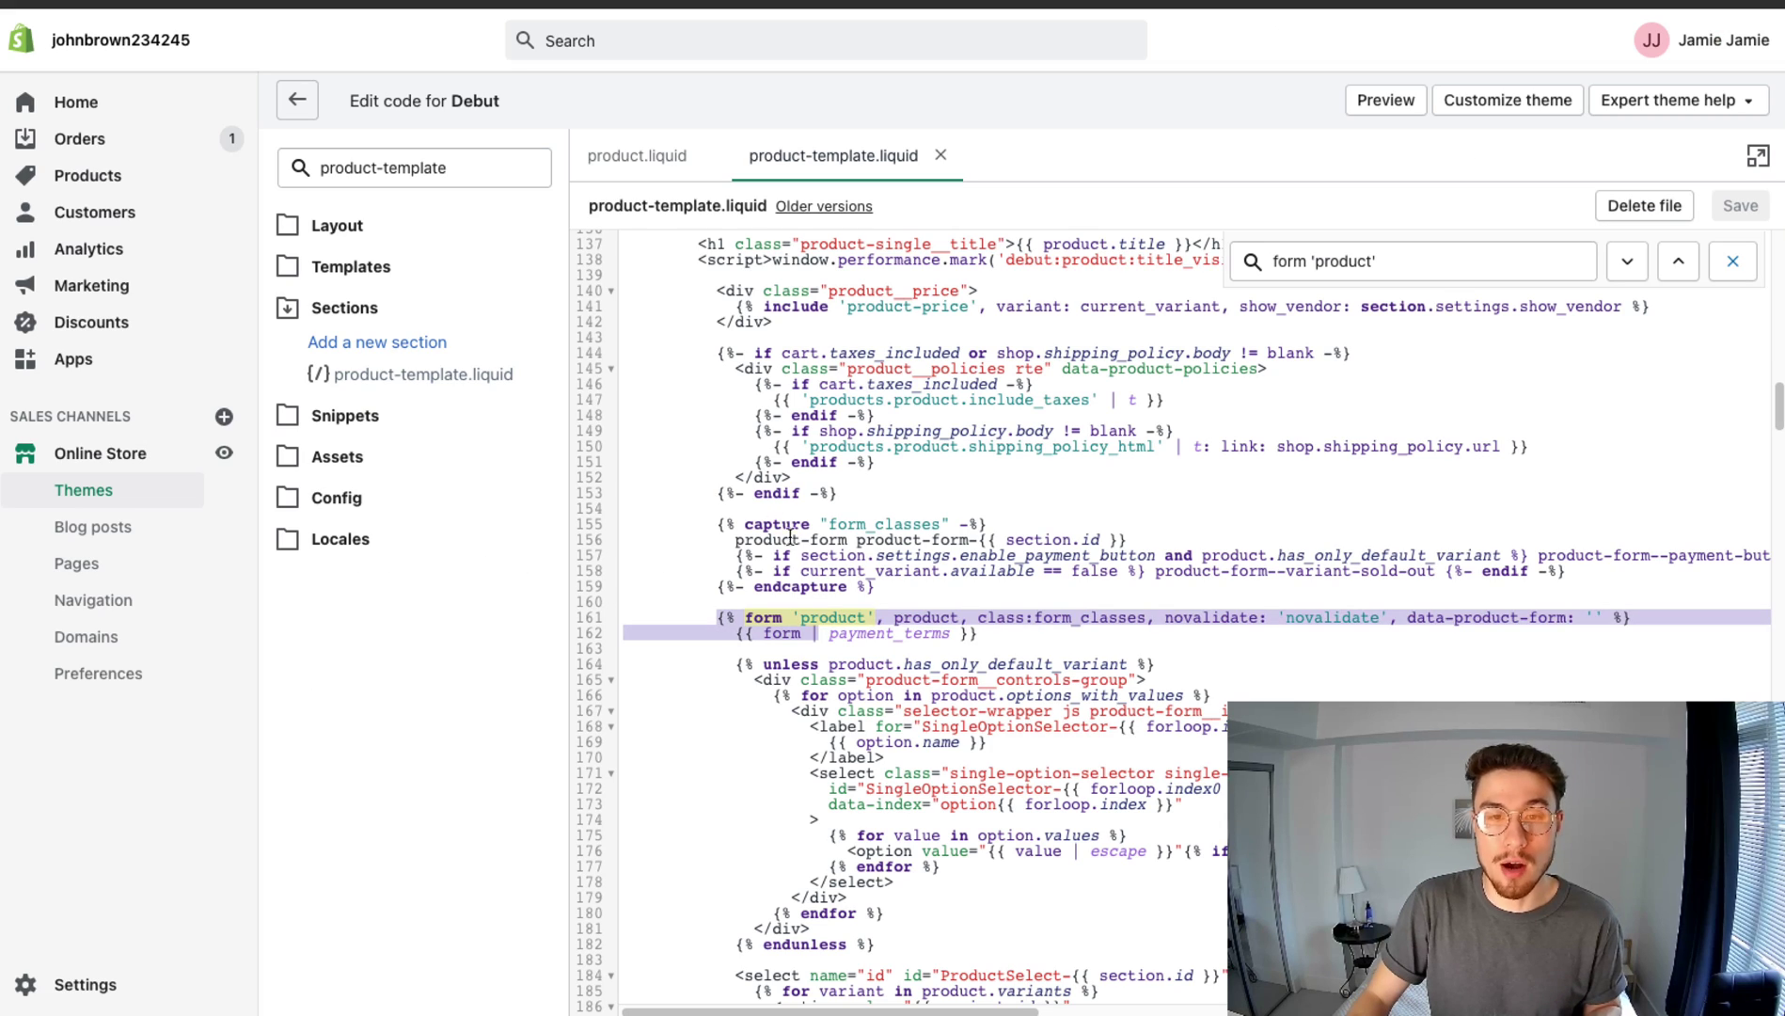
# - Confirm line 162 holds {{ form | payment_terms }} directly below the line 161 form tag
pyautogui.click(1046, 637)
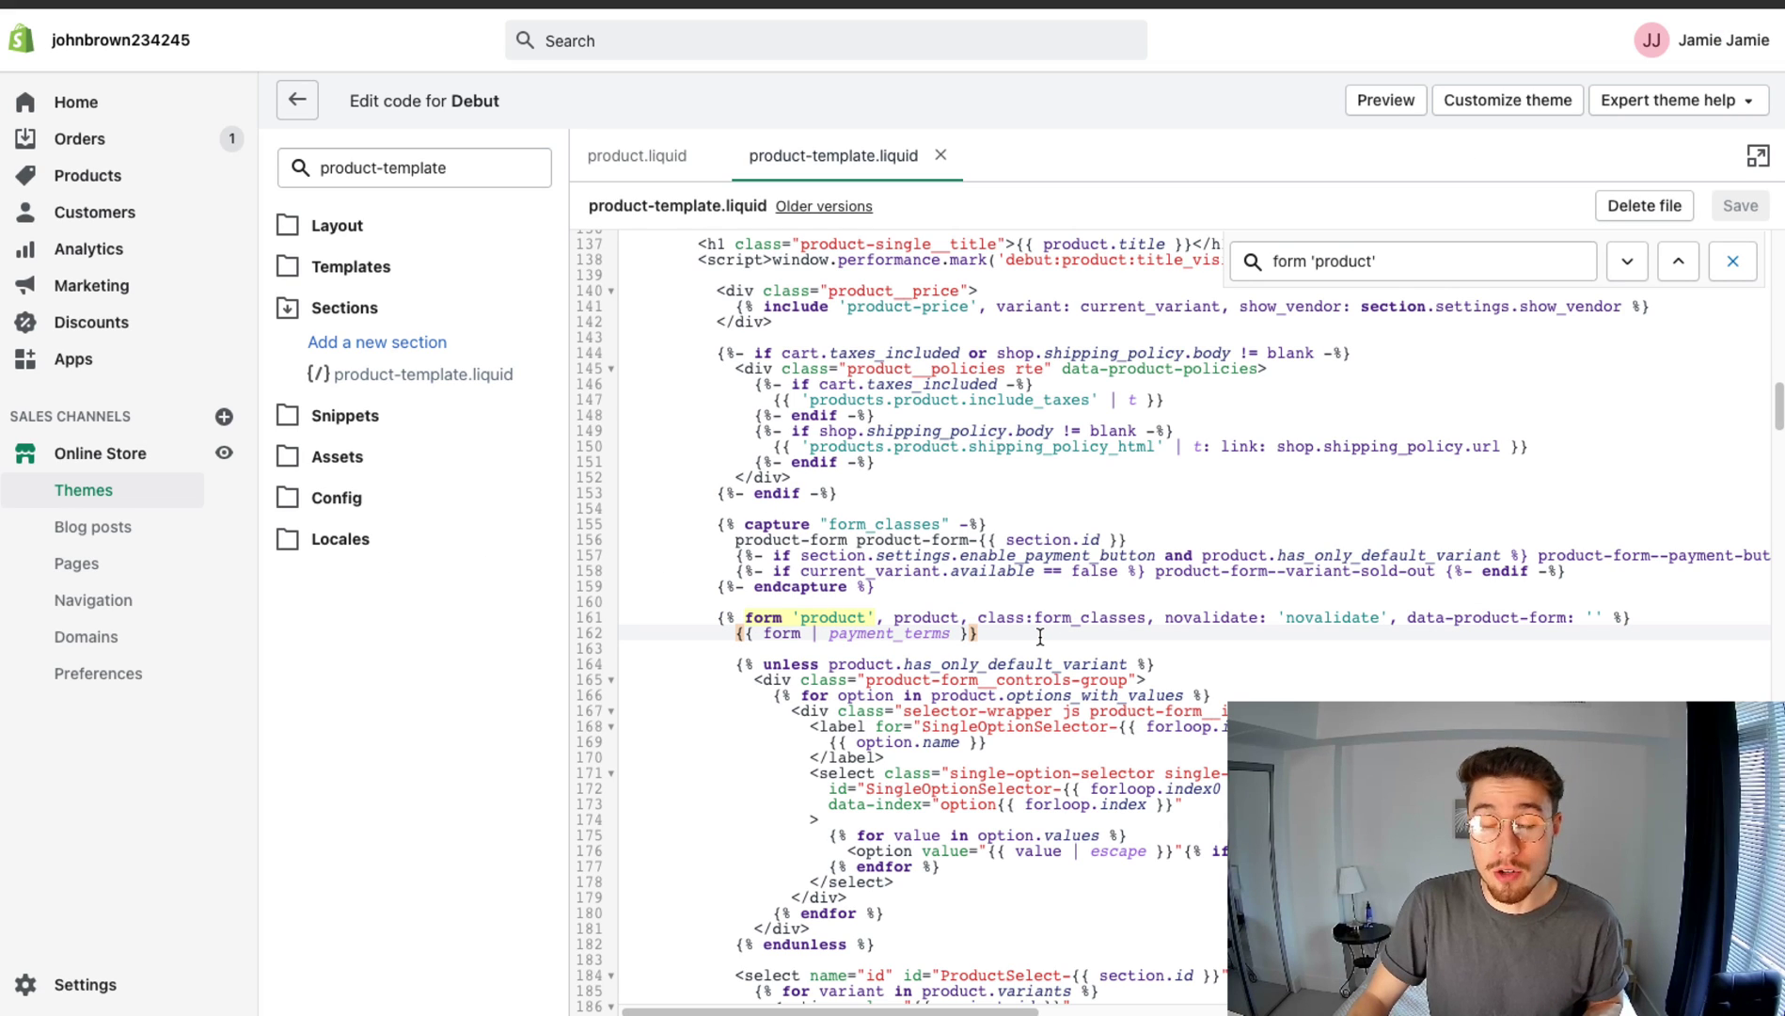
pyautogui.moveTo(1040, 637); pyautogui.dragTo(737, 625)
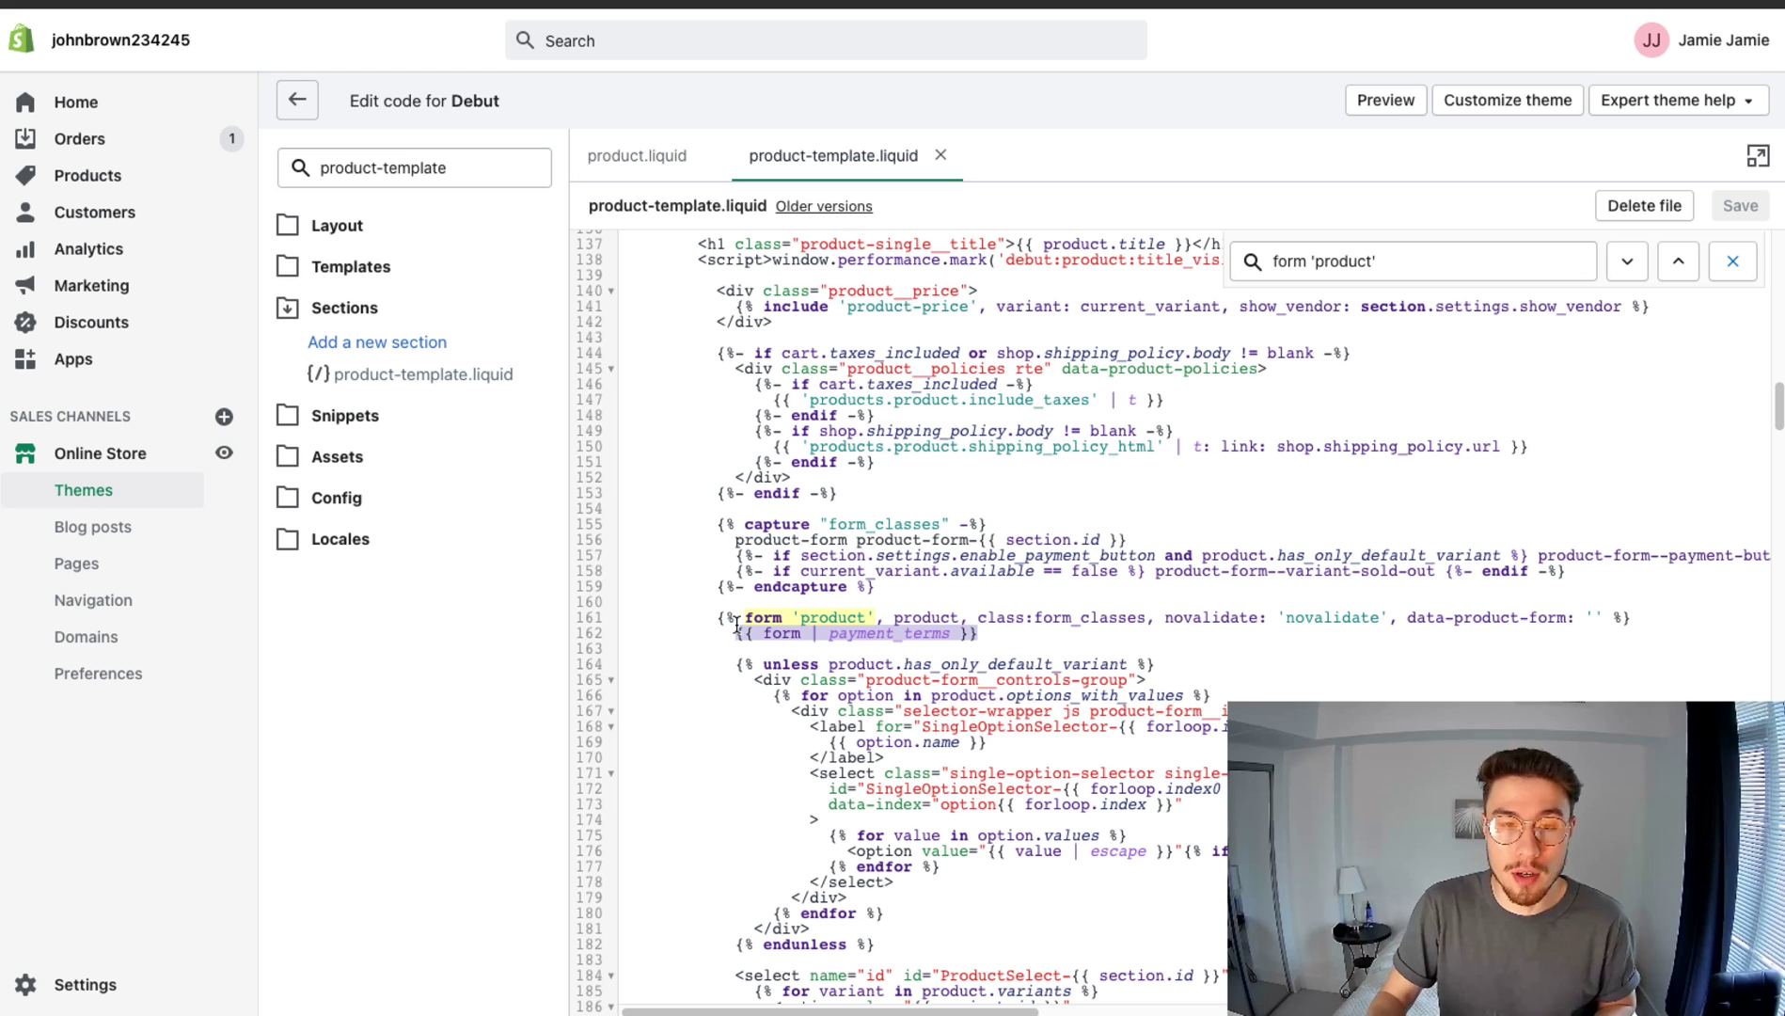
pyautogui.press('Right')
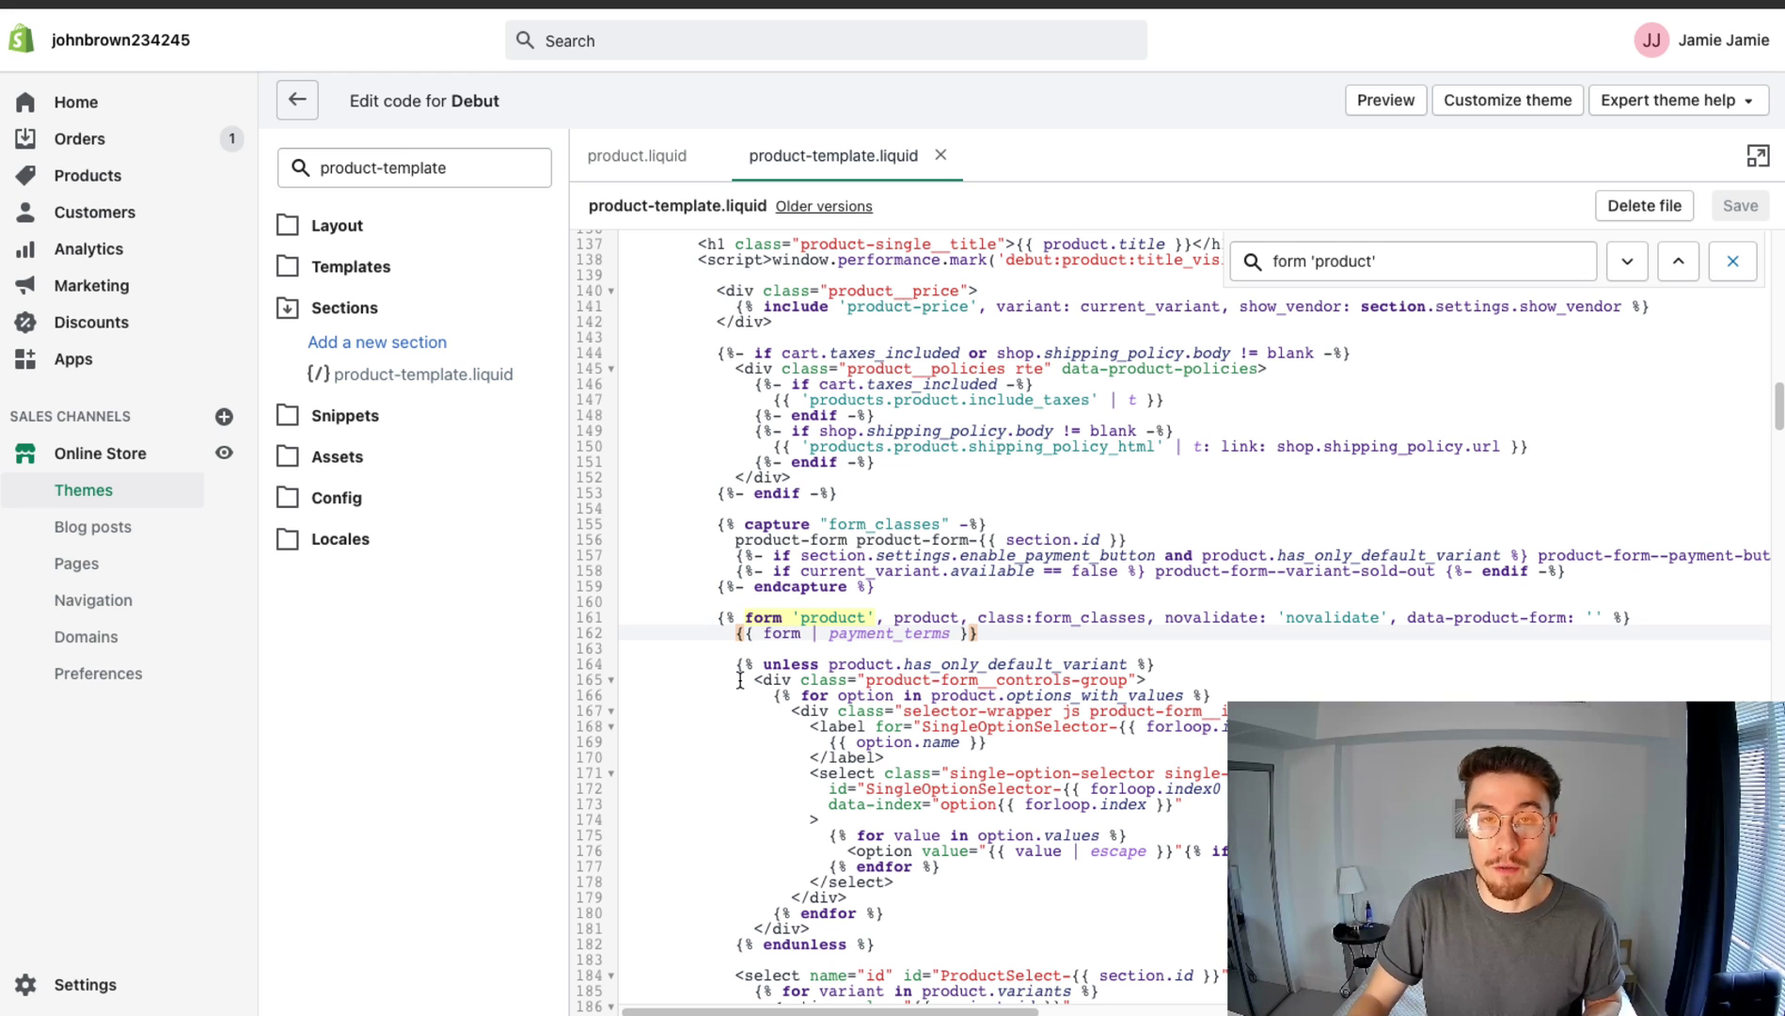
pyautogui.scroll(-1, 777, 608)
pyautogui.click(779, 607)
pyautogui.moveTo(779, 606); pyautogui.dragTo(849, 795)
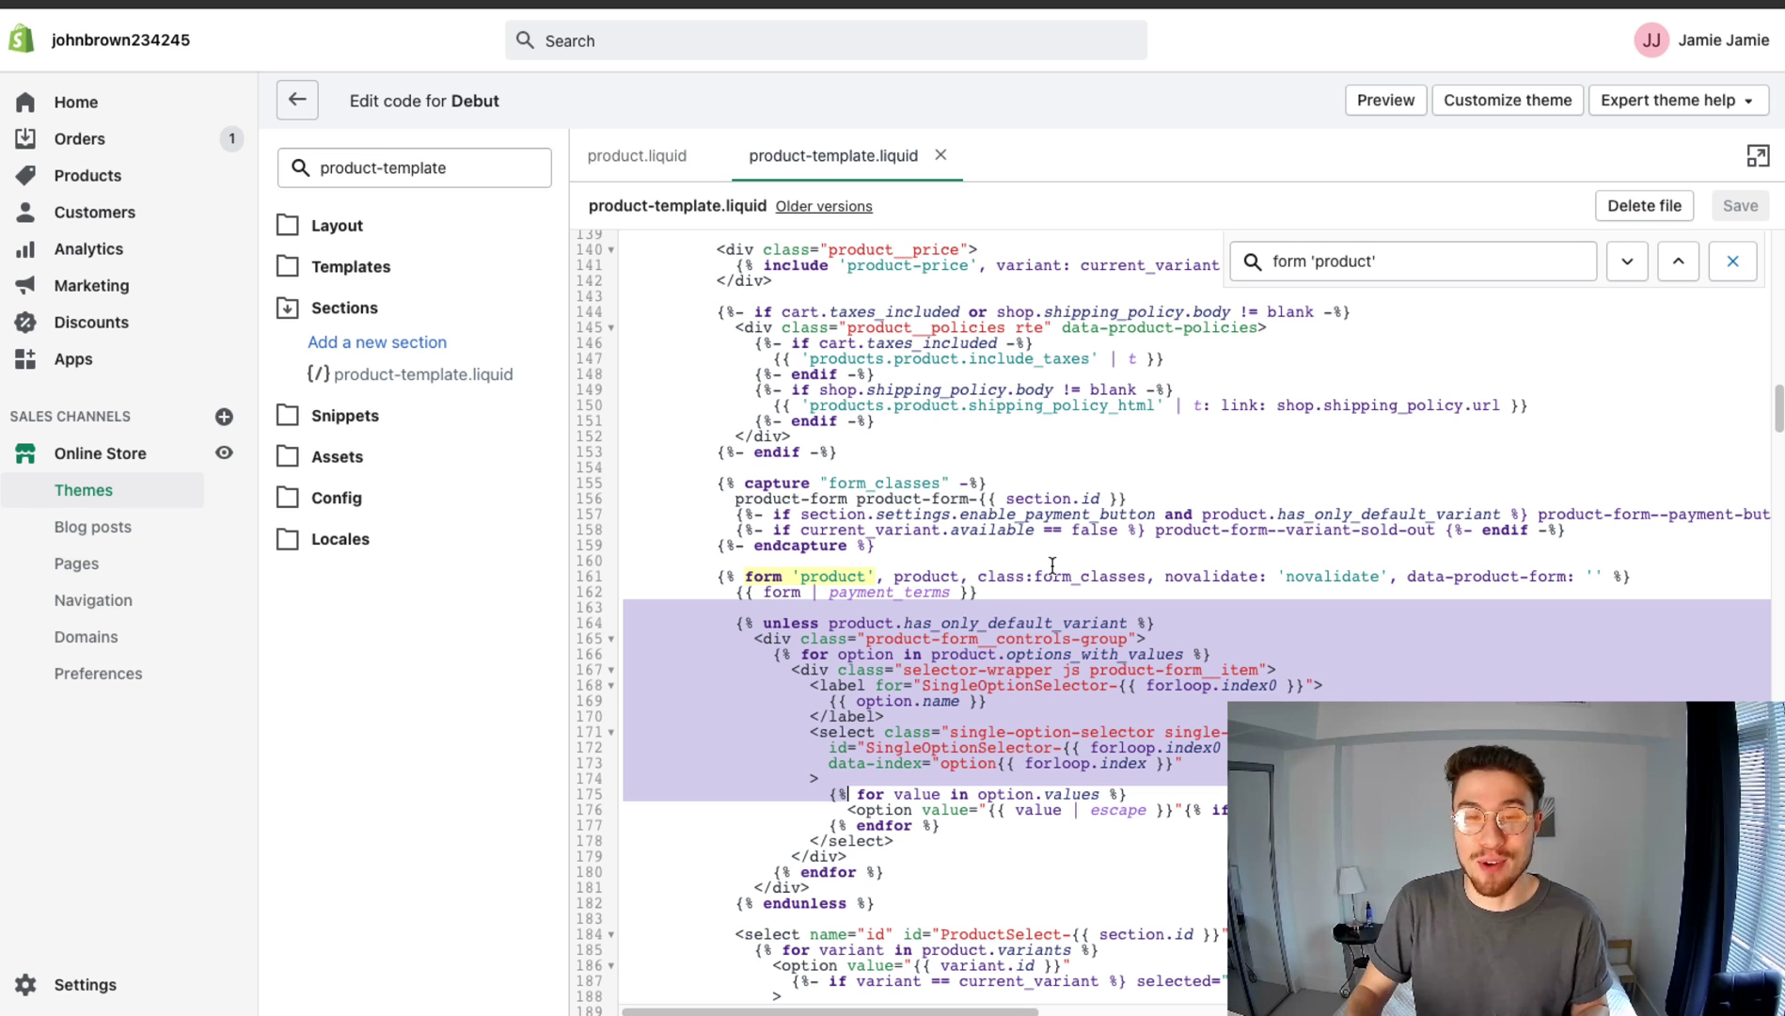
pyautogui.click(979, 594)
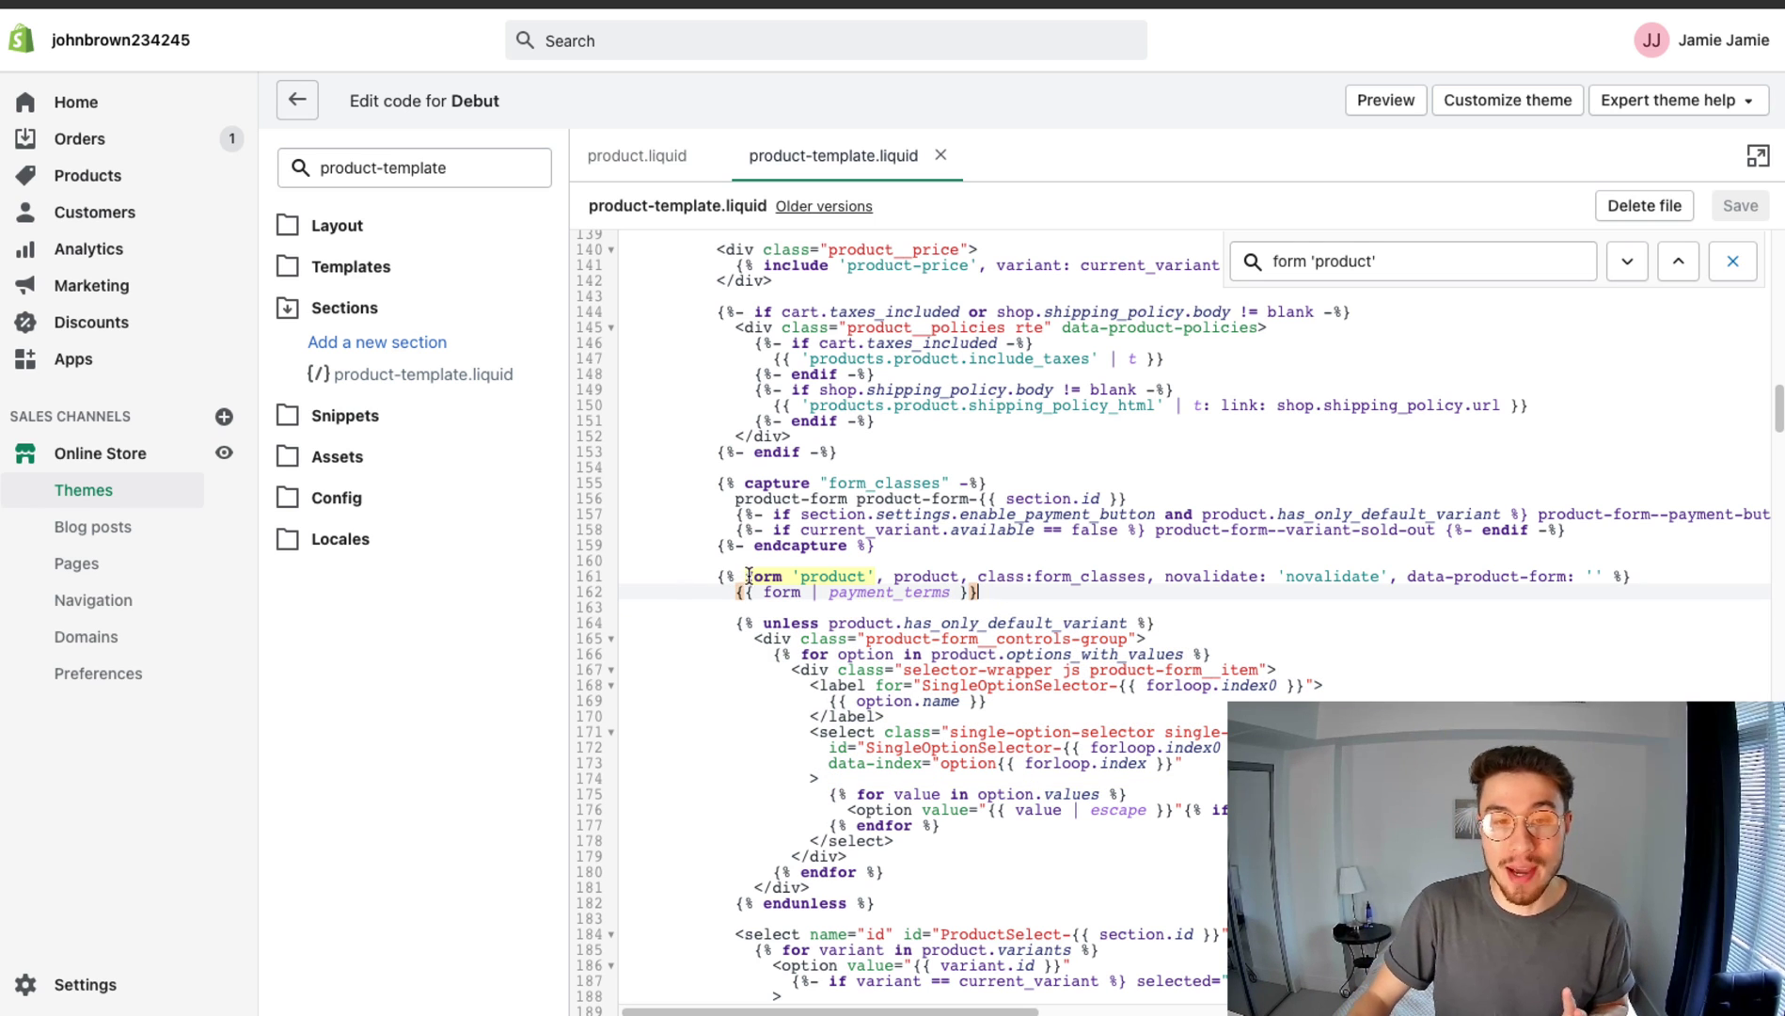
pyautogui.moveTo(749, 576); pyautogui.dragTo(1008, 577)
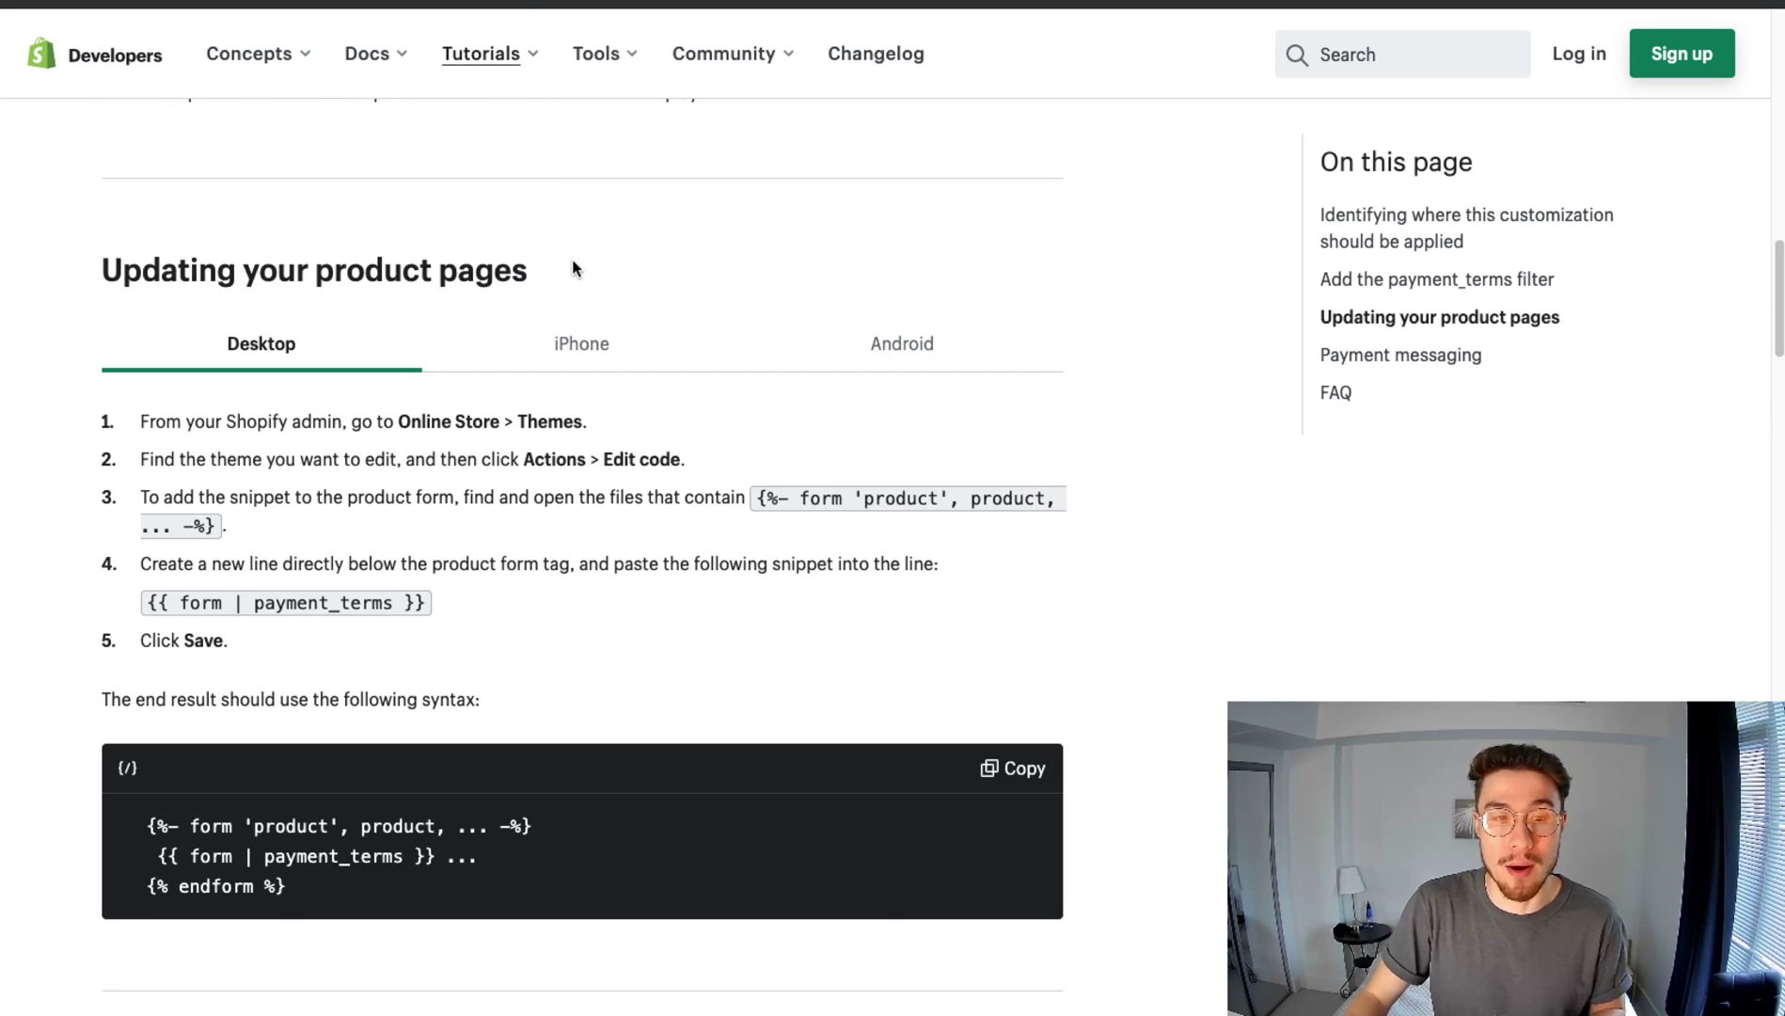
# - Scroll the docs past Payment messaging to the FAQ's interpolated HTML form example
pyautogui.scroll(-5, 565, 336)
pyautogui.scroll(-15, 565, 336)
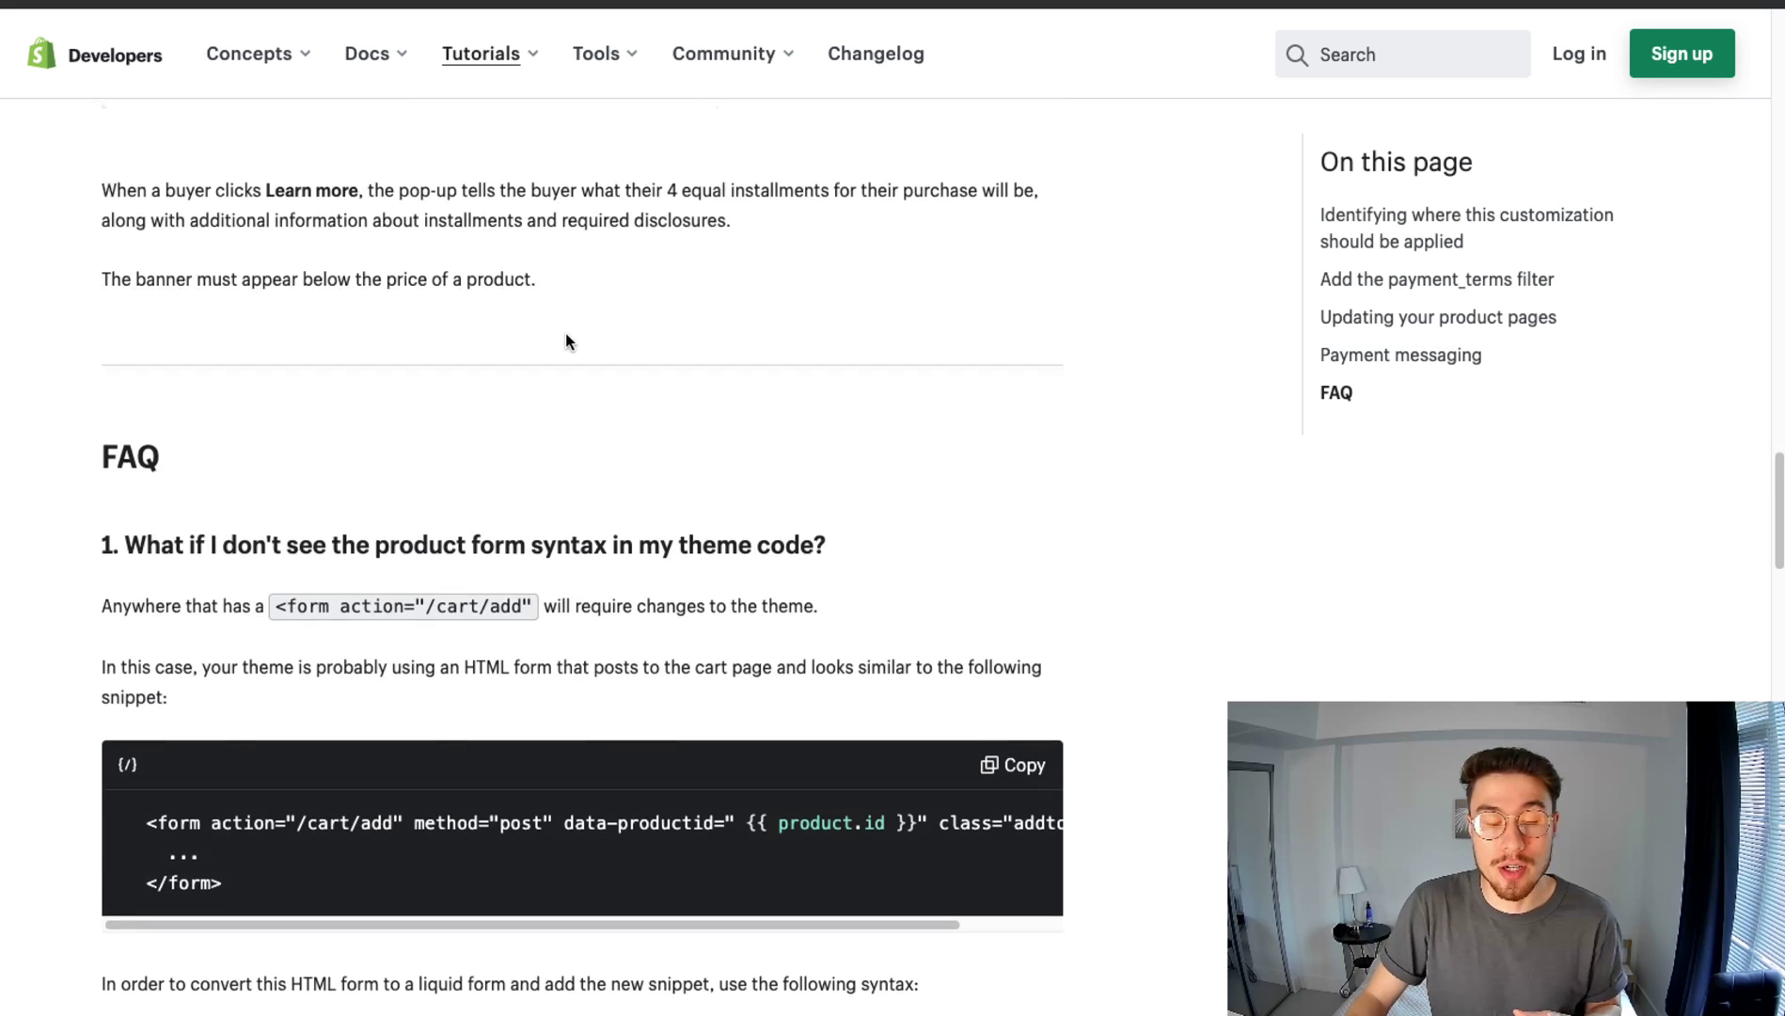
pyautogui.scroll(-3, 431, 377)
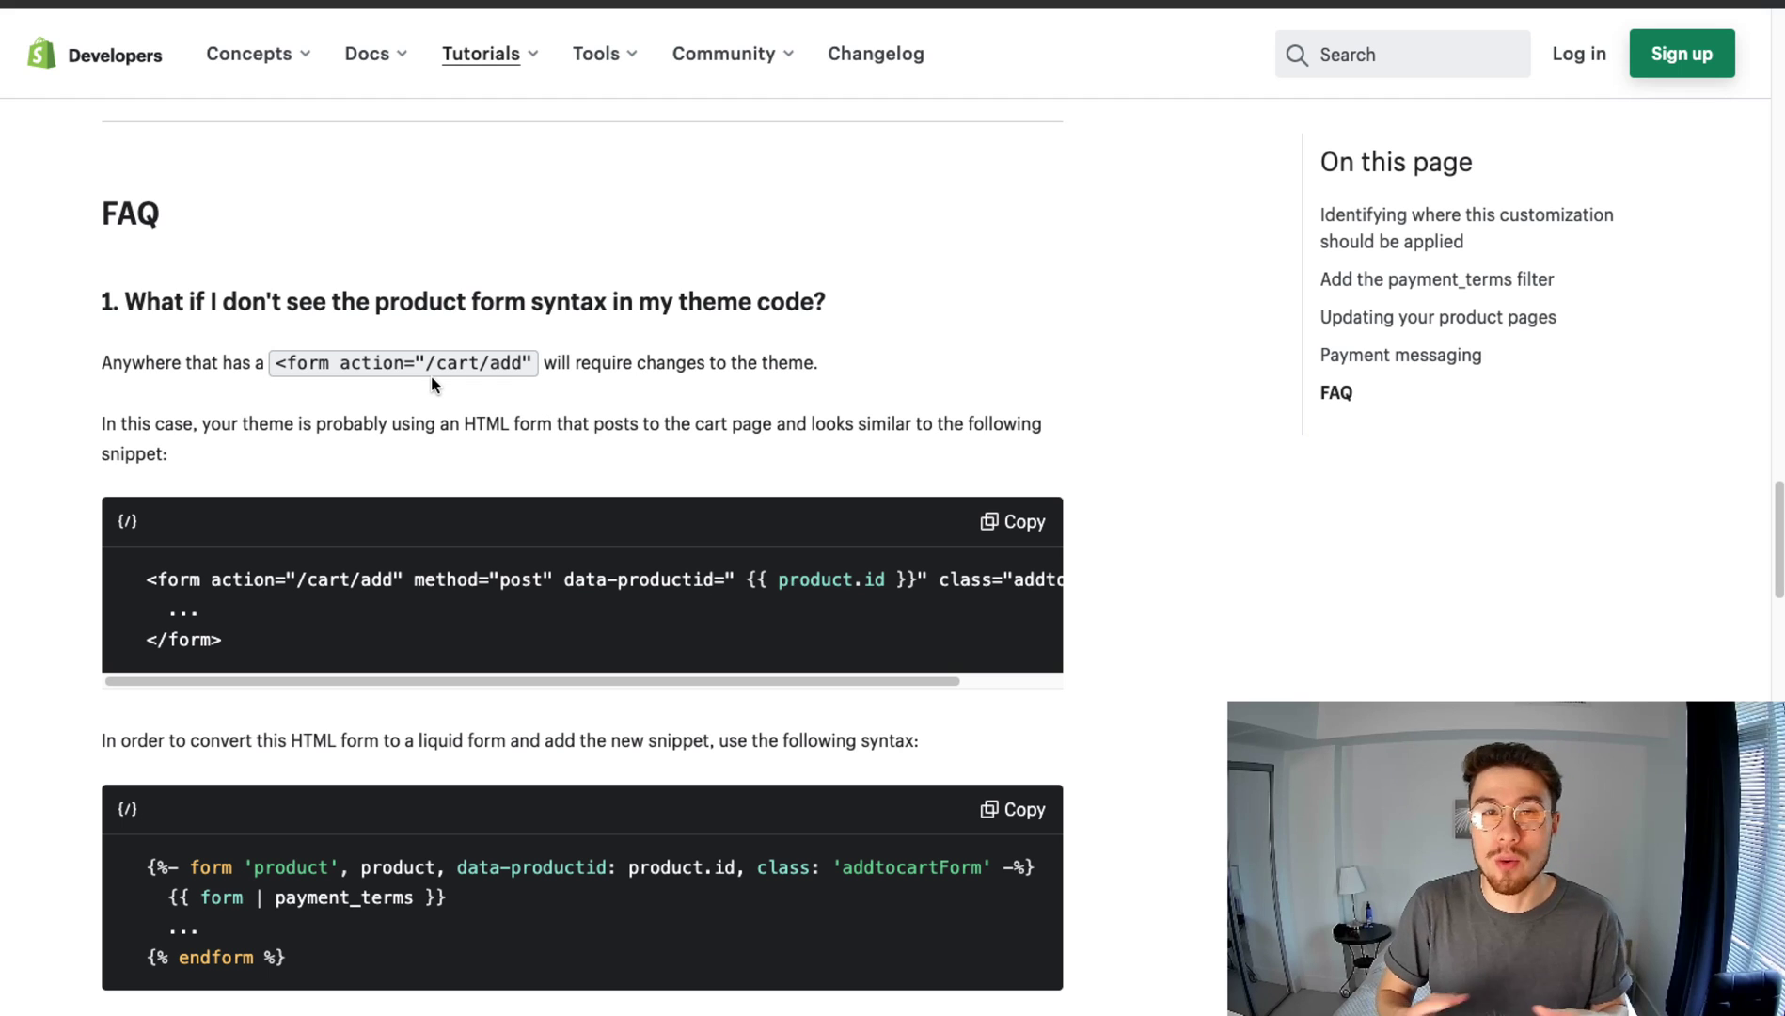
pyautogui.scroll(-2, 429, 382)
pyautogui.scroll(-6, 239, 490)
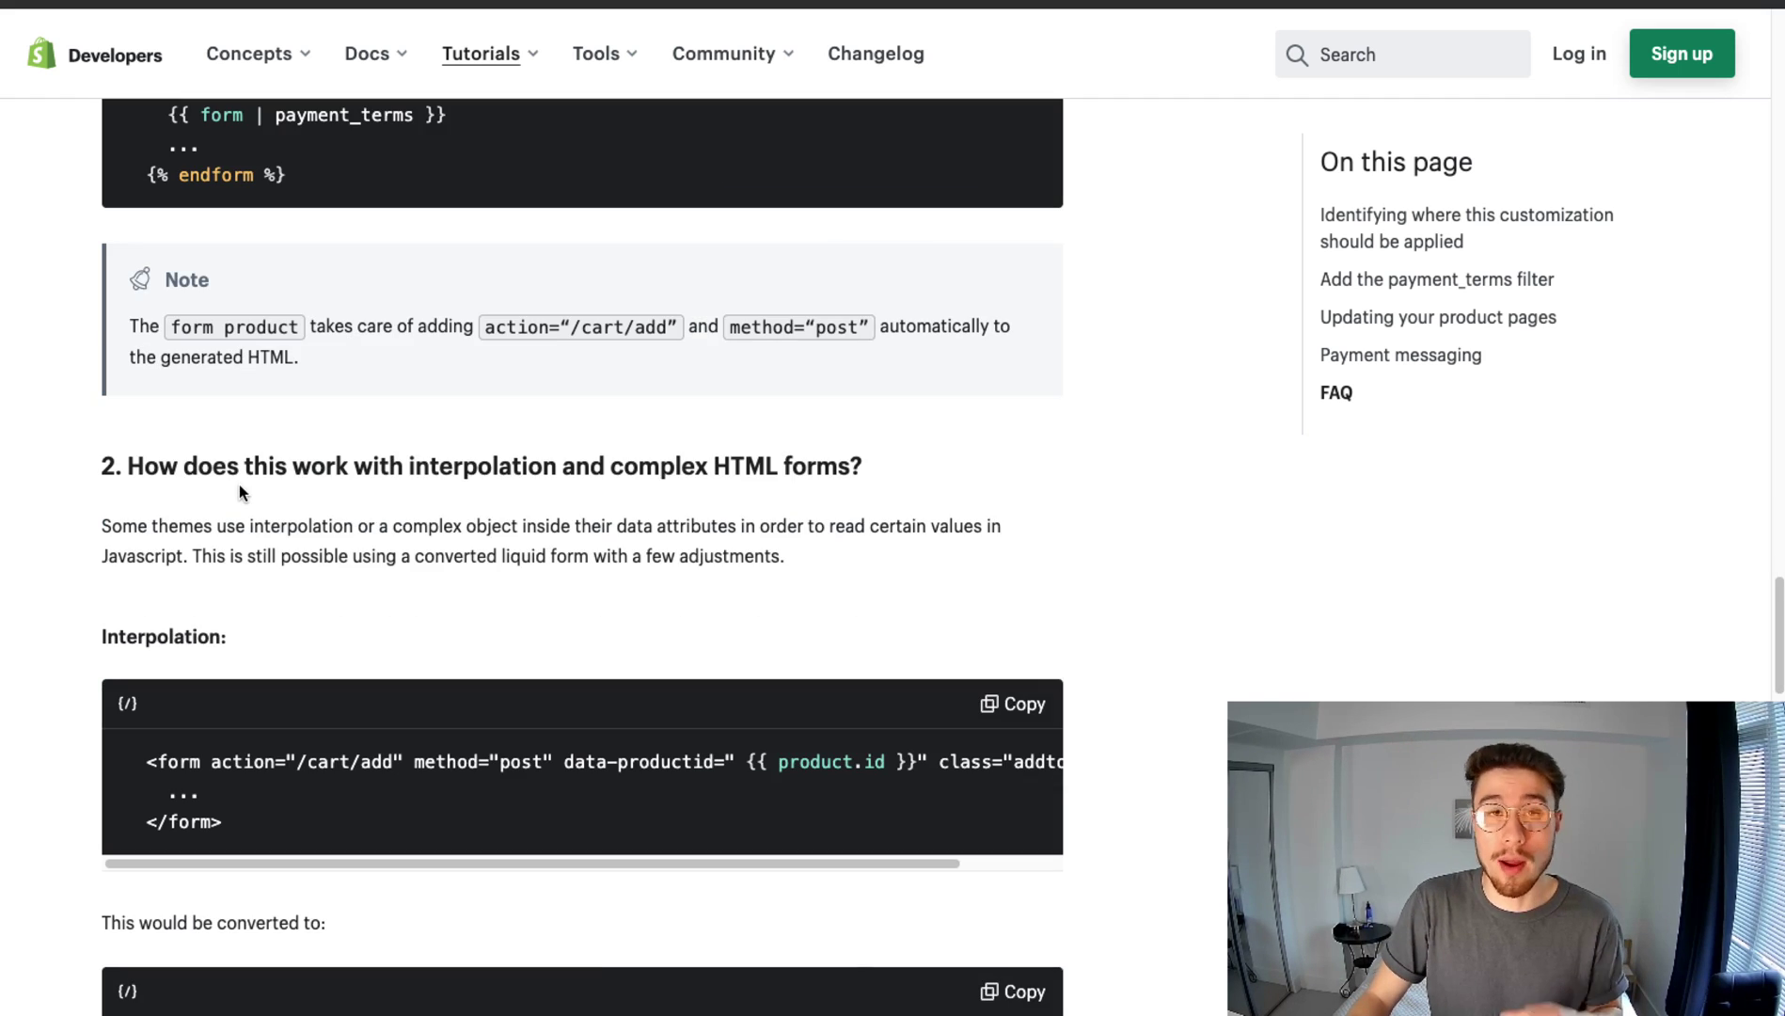
pyautogui.scroll(-4, 239, 485)
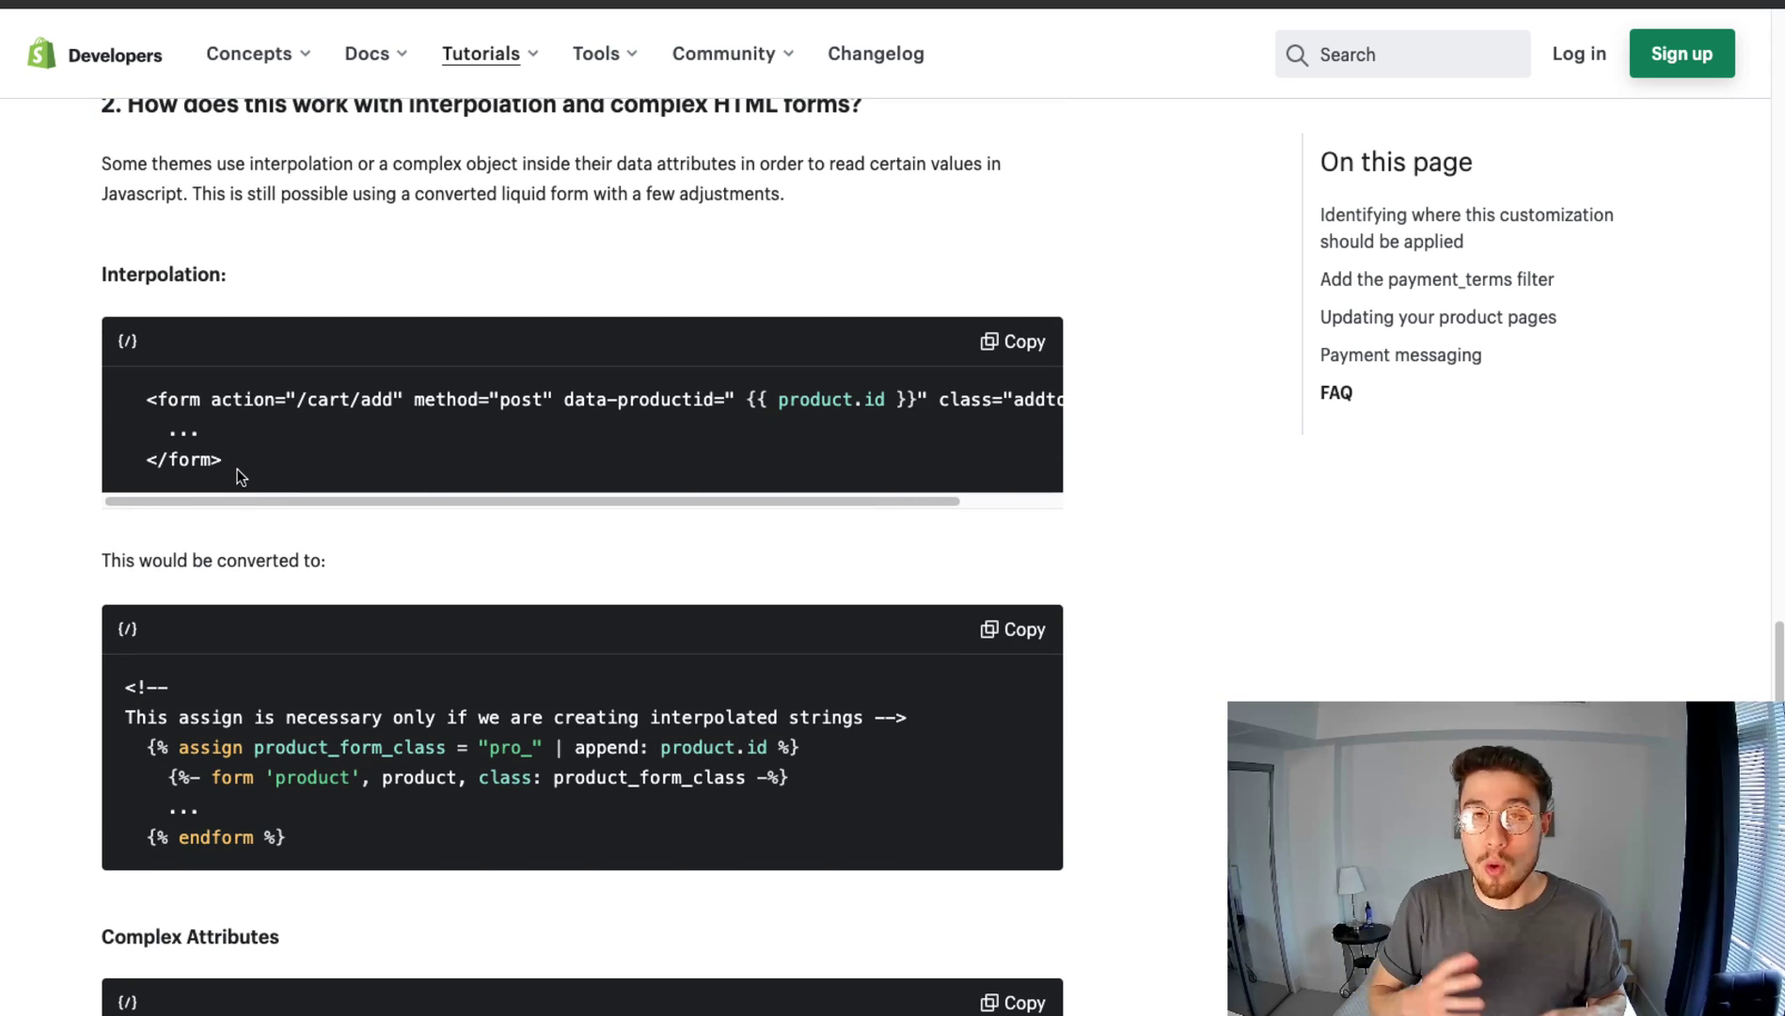